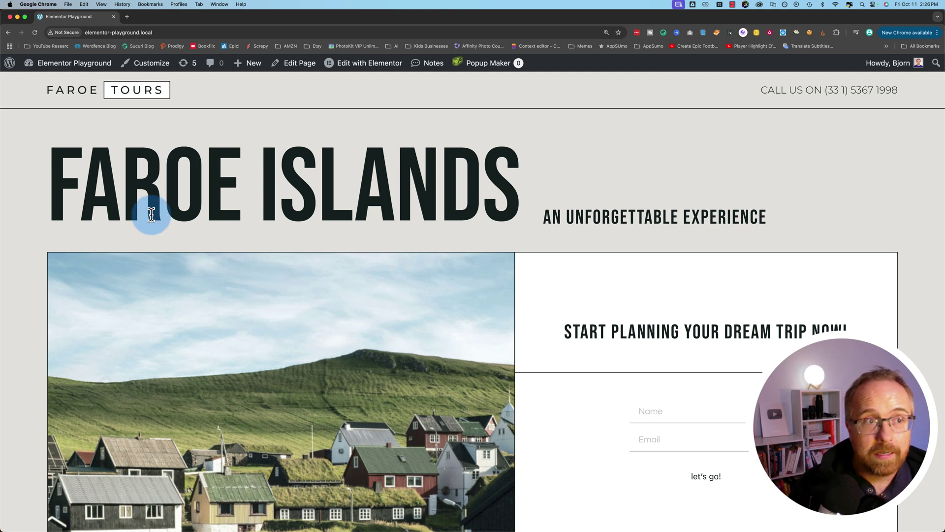
# Search the WordPress plugin directory for 'compressx'
pyautogui.moveTo(59, 63)
pyautogui.click(40, 101)
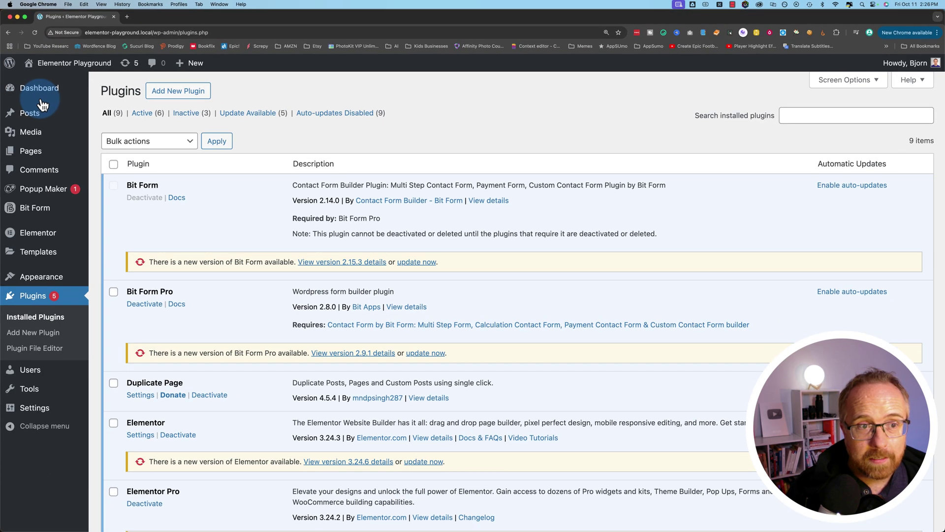
pyautogui.click(239, 89)
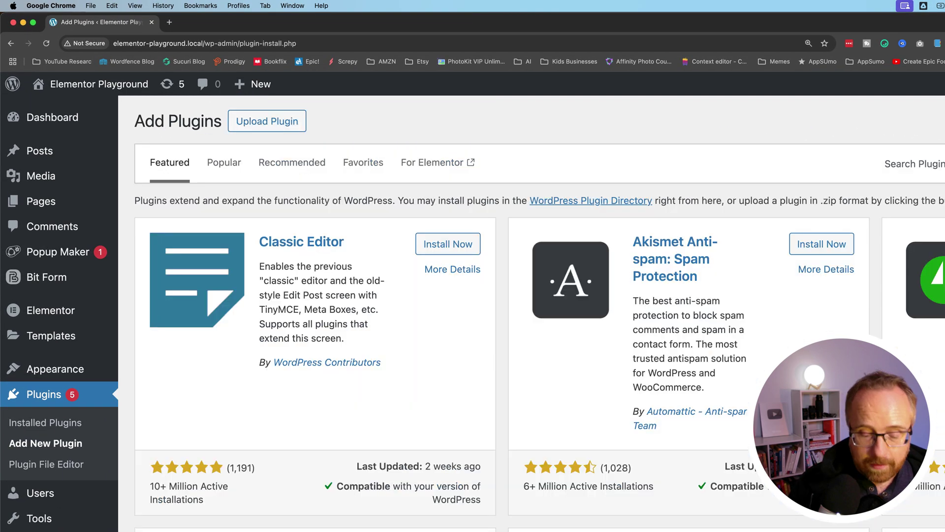
pyautogui.click(668, 164)
pyautogui.write('compressx')
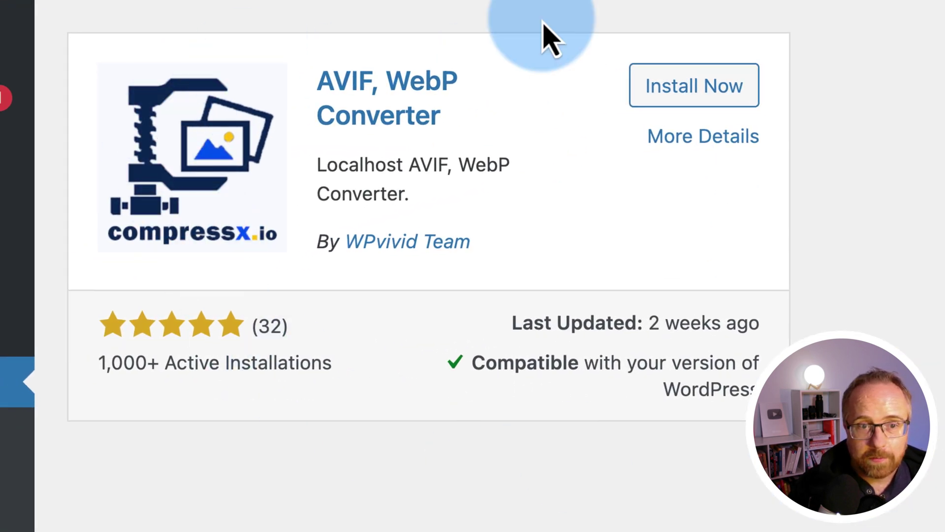
# Review the plugin's last update (2 weeks ago), ratings, active installs and author
pyautogui.moveTo(507, 338); pyautogui.dragTo(753, 320)
pyautogui.click(754, 320)
pyautogui.moveTo(510, 340); pyautogui.dragTo(756, 323)
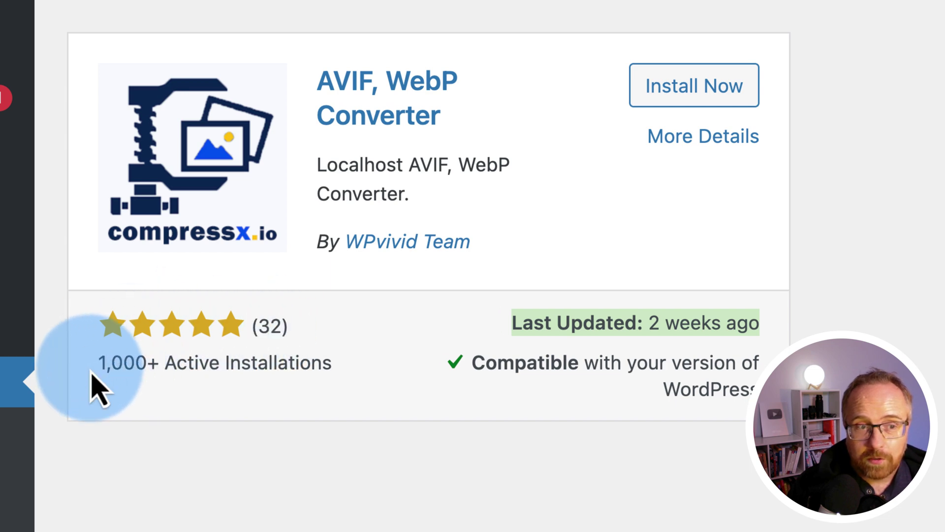
pyautogui.moveTo(95, 386); pyautogui.dragTo(321, 355)
pyautogui.click(320, 355)
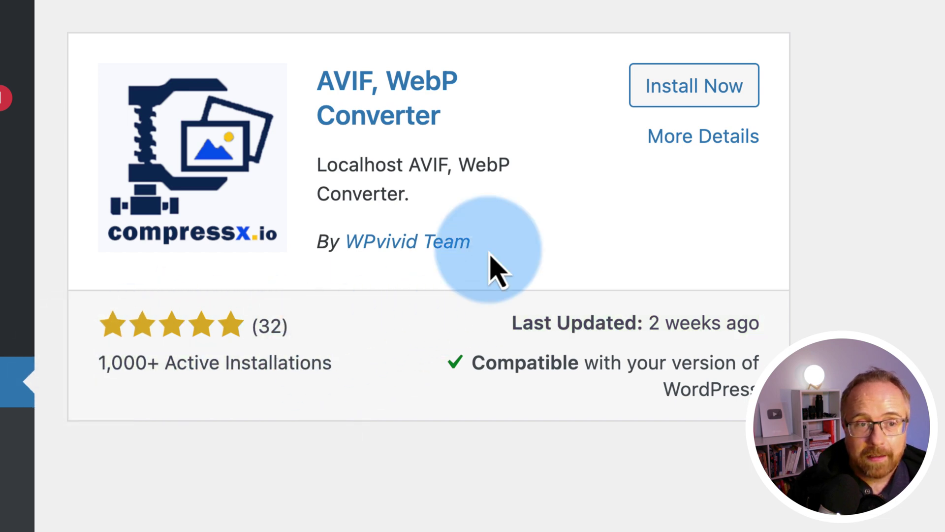
pyautogui.moveTo(529, 244); pyautogui.dragTo(339, 242)
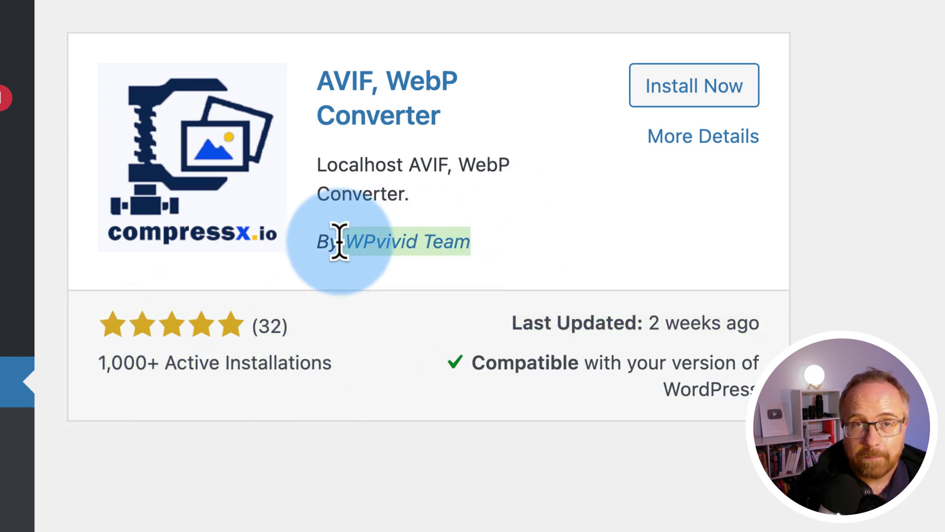
pyautogui.click(526, 241)
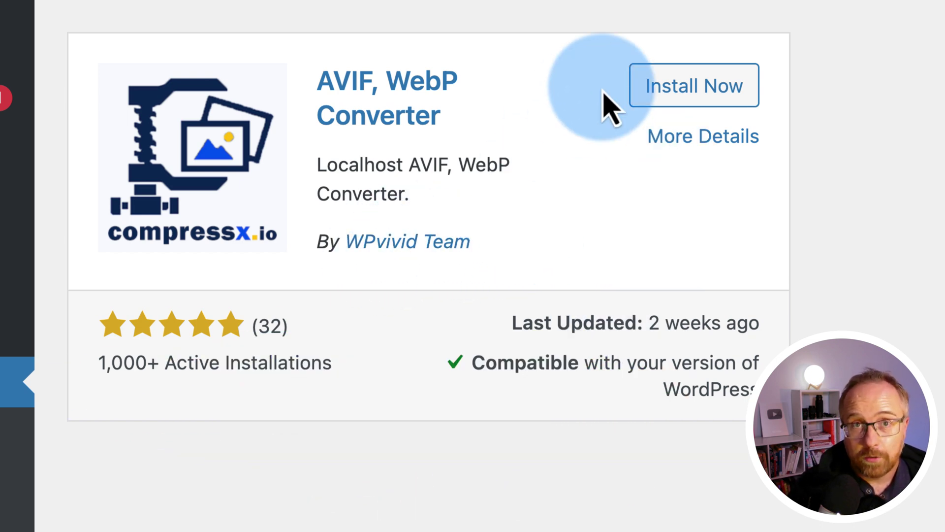
# Install and activate the AVIF, WebP Converter plugin
pyautogui.click(699, 84)
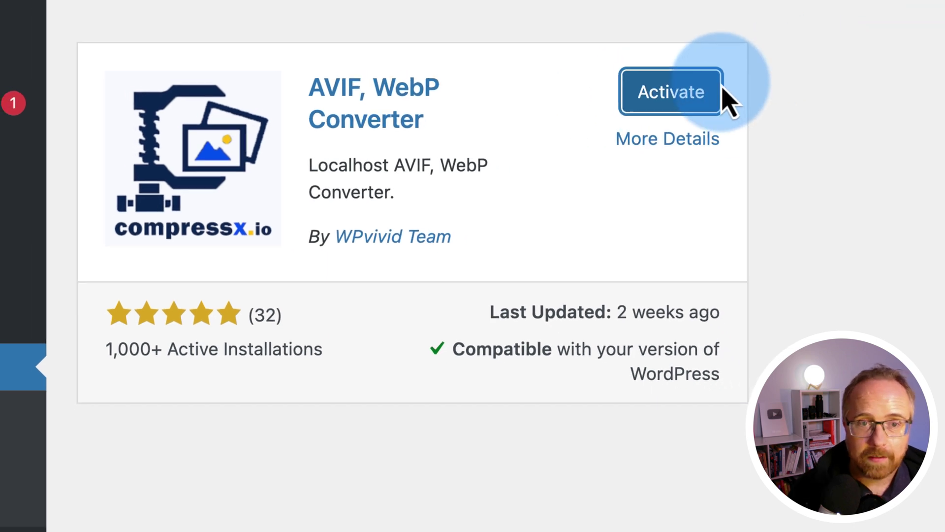
pyautogui.click(679, 92)
pyautogui.moveTo(46, 468)
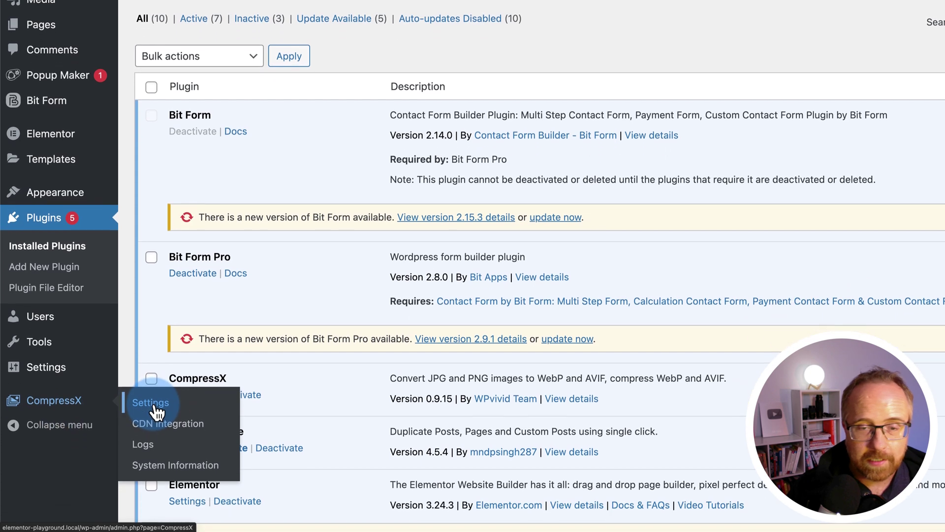
# On the CompressX settings page, enable compress & convert for newly uploaded images
pyautogui.click(157, 463)
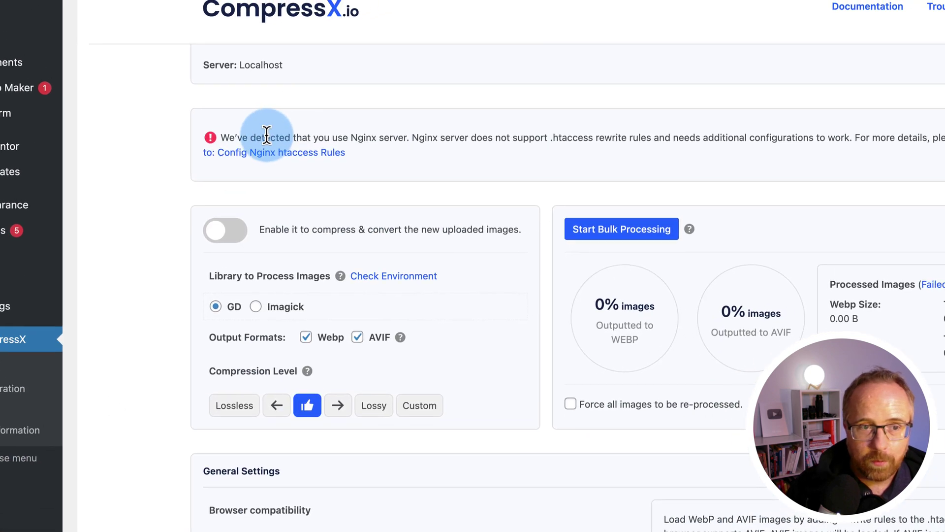
pyautogui.moveTo(208, 139); pyautogui.dragTo(846, 166)
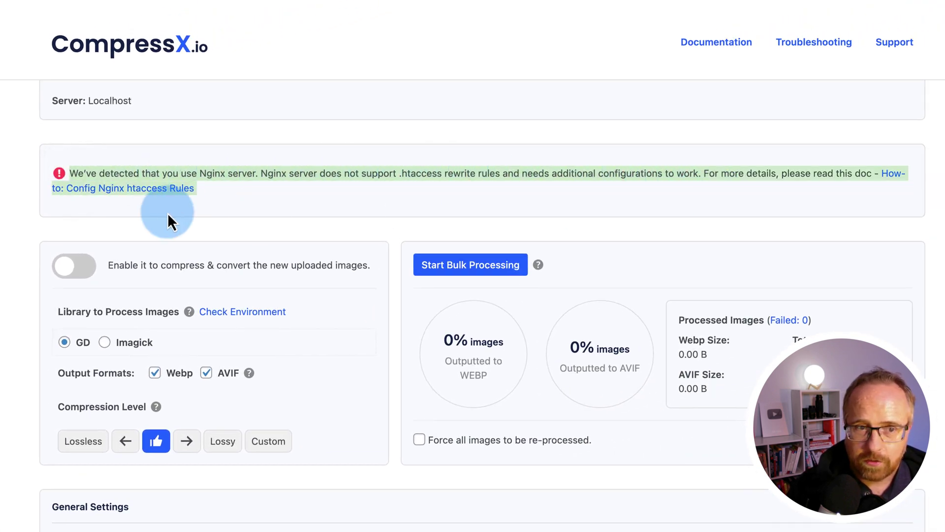
pyautogui.click(111, 163)
pyautogui.click(72, 267)
# Review the library and format options, leaving GD, WebP and AVIF checked
pyautogui.scroll(-2, 37, 253)
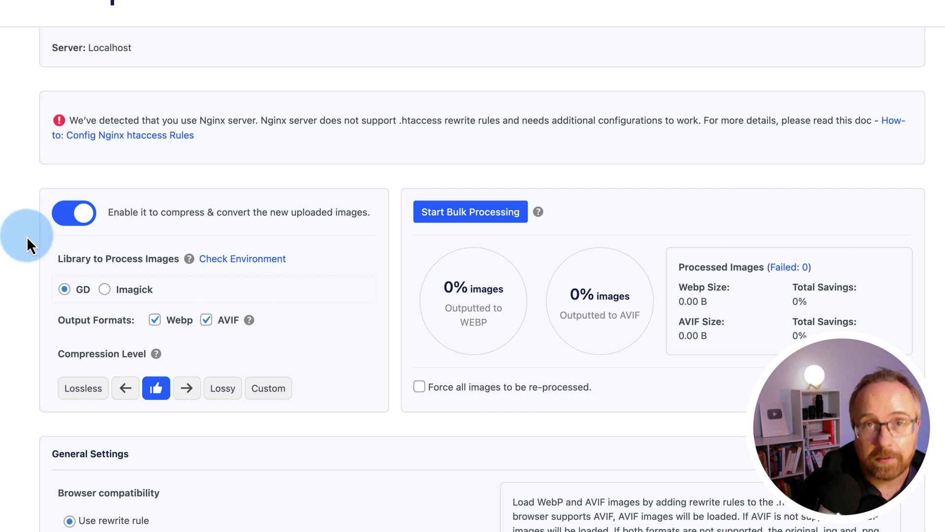
pyautogui.scroll(-1, 17, 310)
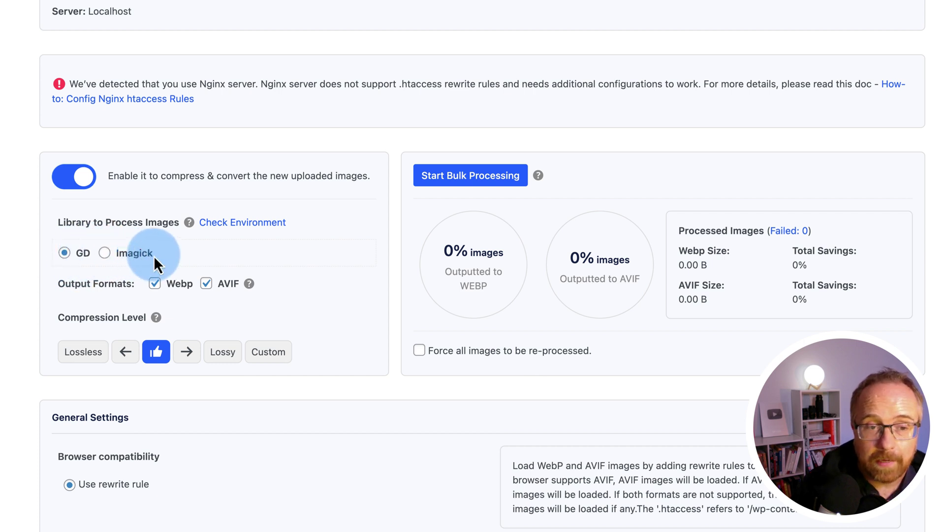
pyautogui.moveTo(116, 253); pyautogui.dragTo(153, 253)
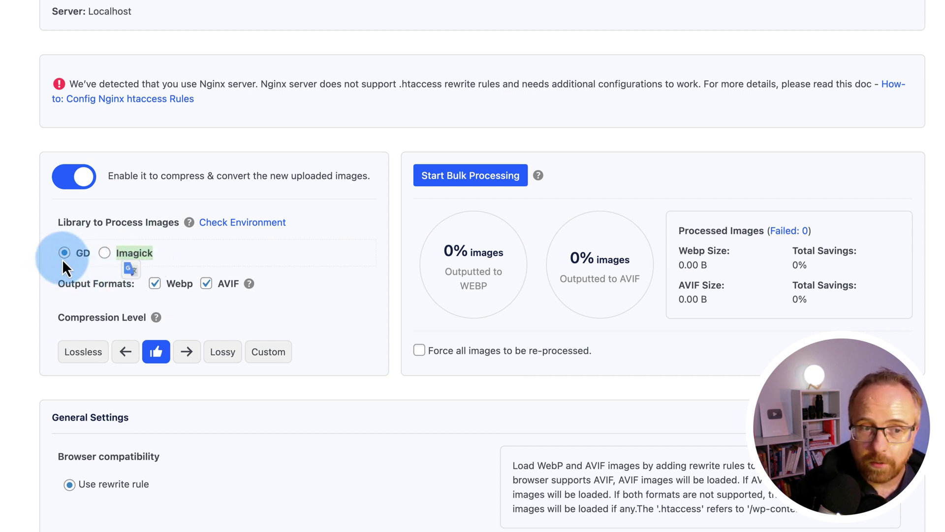
pyautogui.click(28, 264)
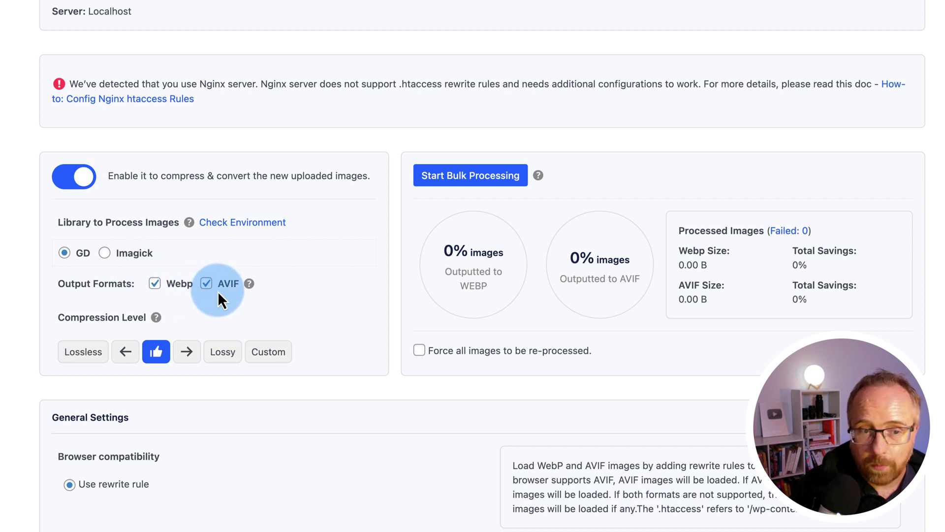
# Preview the Custom compression level, then return to the recommended thumbs-up level
pyautogui.scroll(-1, 177, 272)
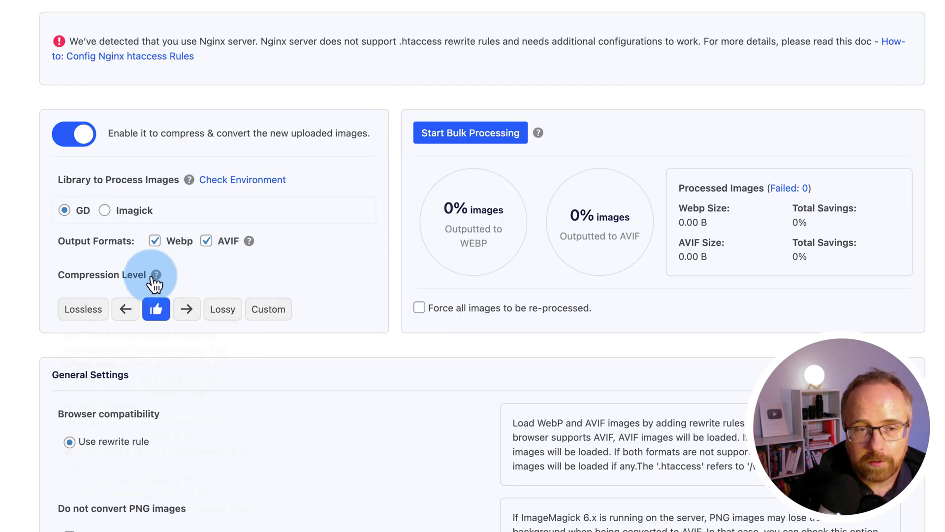
pyautogui.moveTo(157, 276)
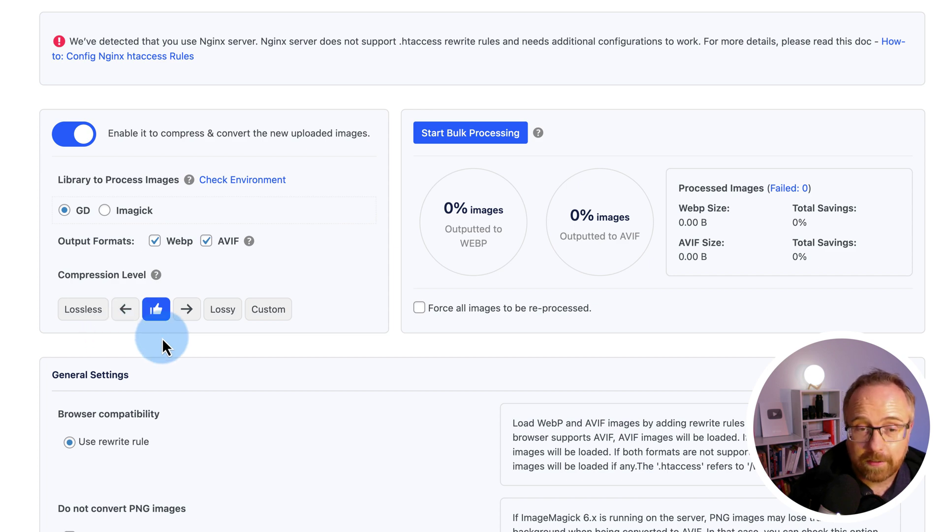
pyautogui.click(268, 313)
pyautogui.scroll(-2, 251, 290)
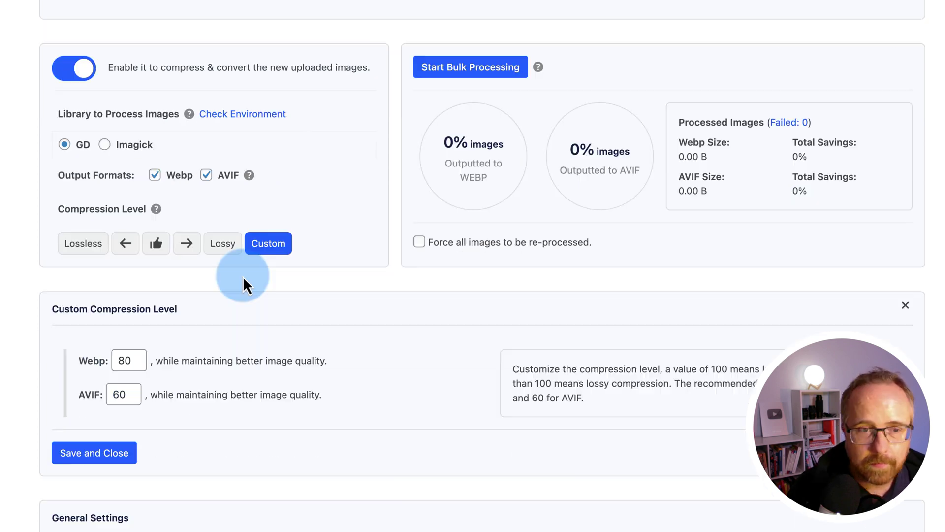
pyautogui.click(156, 243)
pyautogui.scroll(3, 632, 202)
pyautogui.click(631, 203)
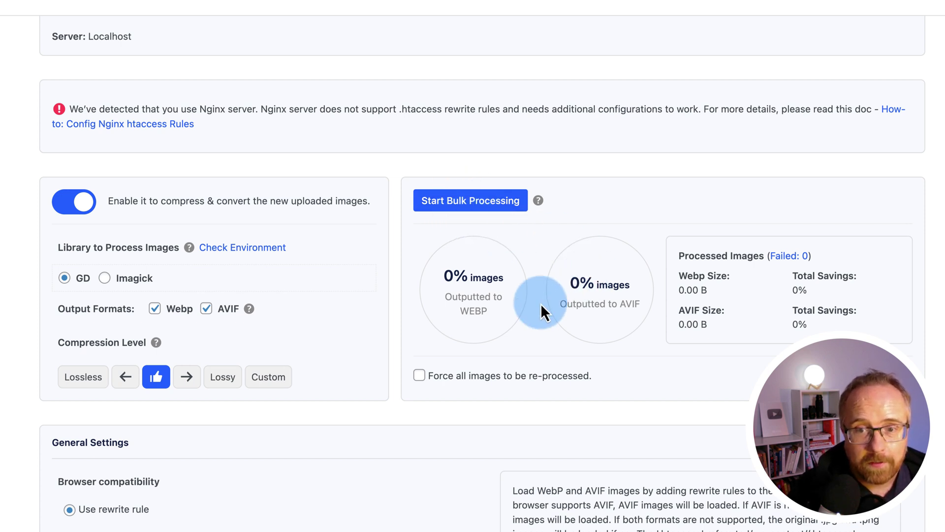
# Toggle the browser-compatibility rewrite rule option and review its description
pyautogui.scroll(-2, 386, 320)
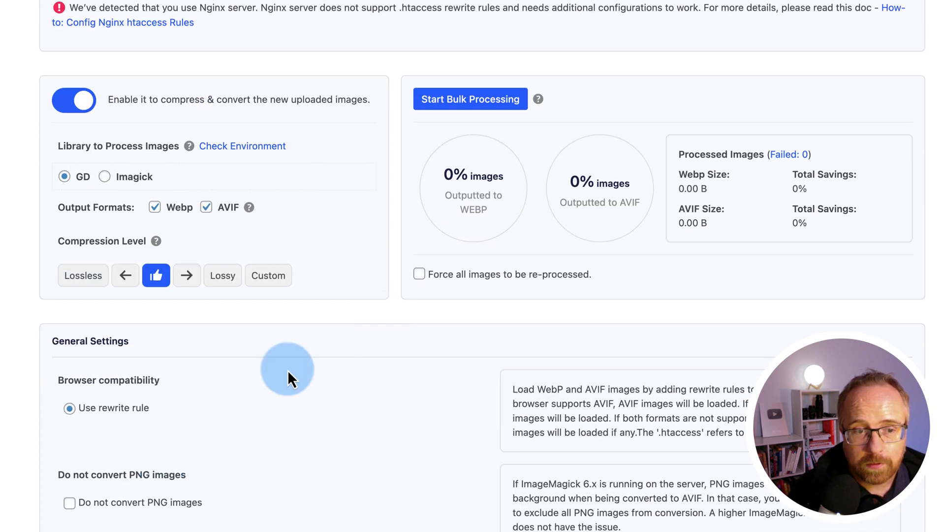
pyautogui.scroll(-5, 270, 453)
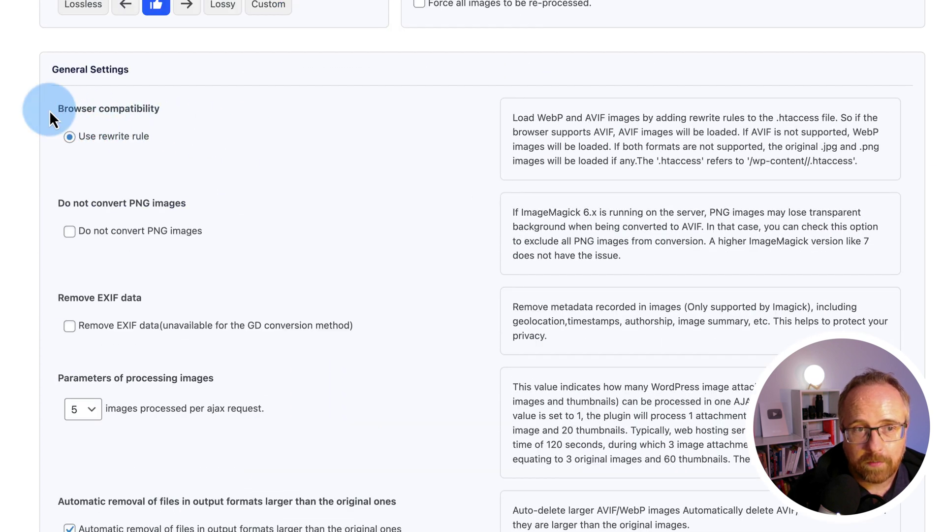
pyautogui.click(70, 137)
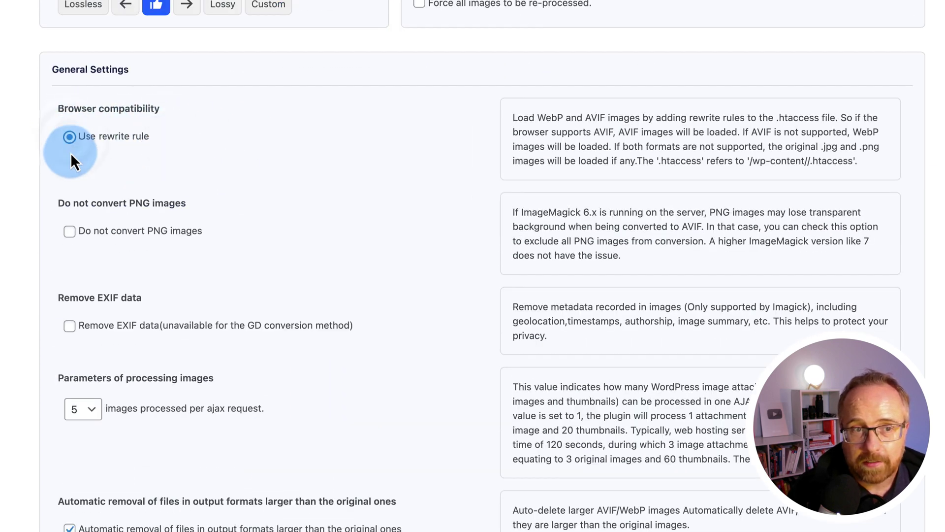
pyautogui.click(70, 138)
pyautogui.click(70, 137)
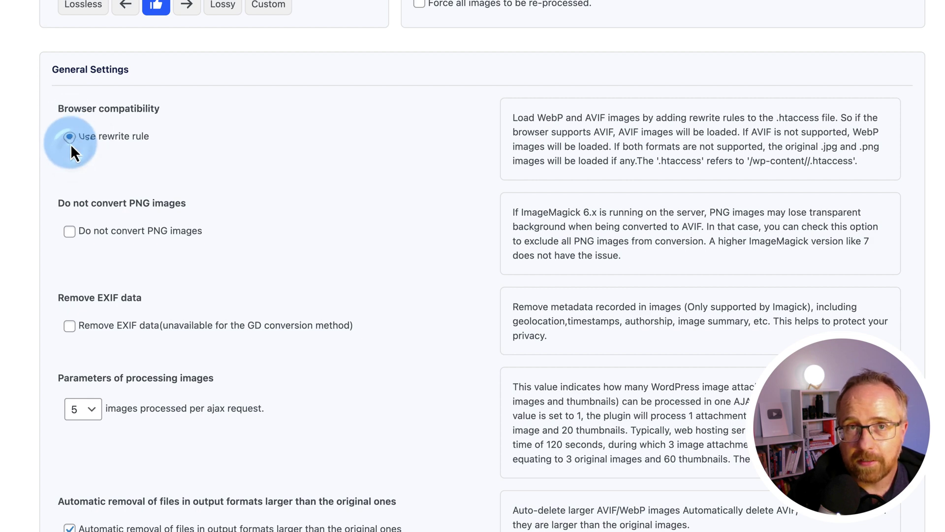
pyautogui.moveTo(158, 140); pyautogui.dragTo(76, 135)
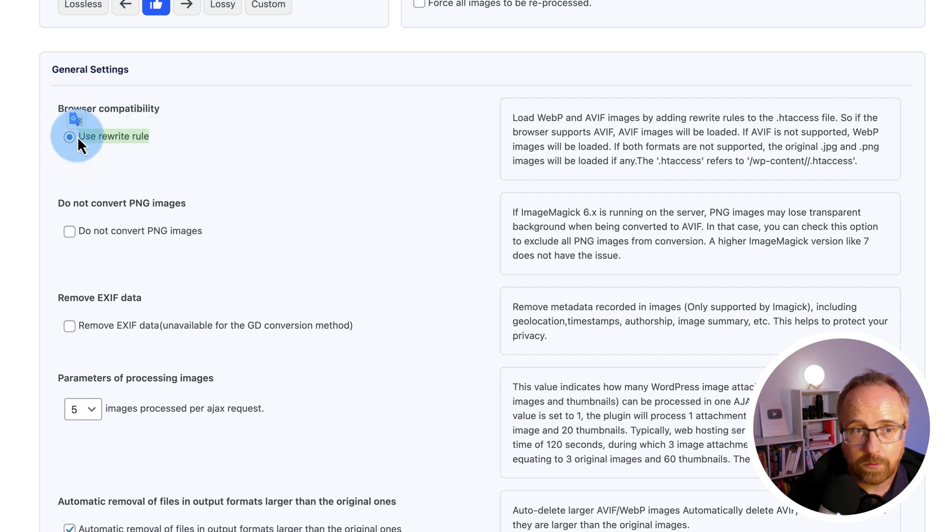
pyautogui.scroll(-2, 212, 185)
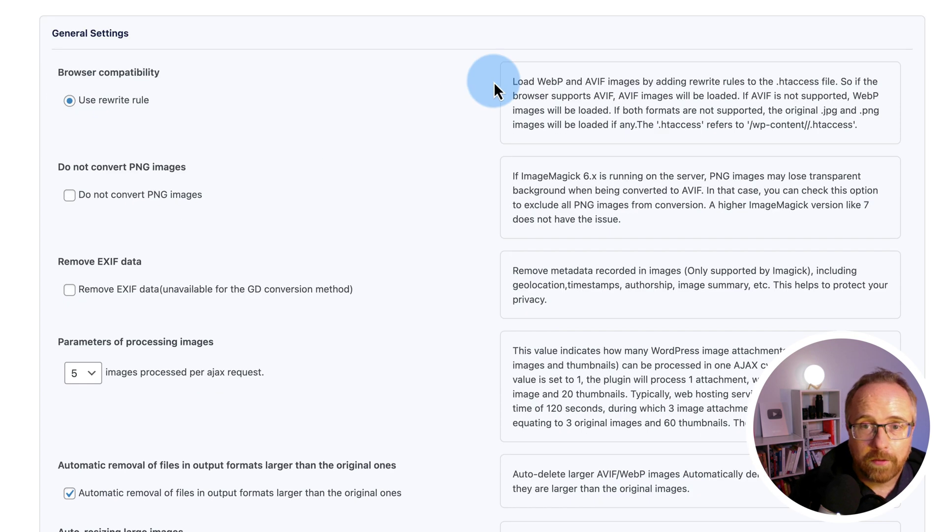
pyautogui.moveTo(511, 80); pyautogui.dragTo(861, 127)
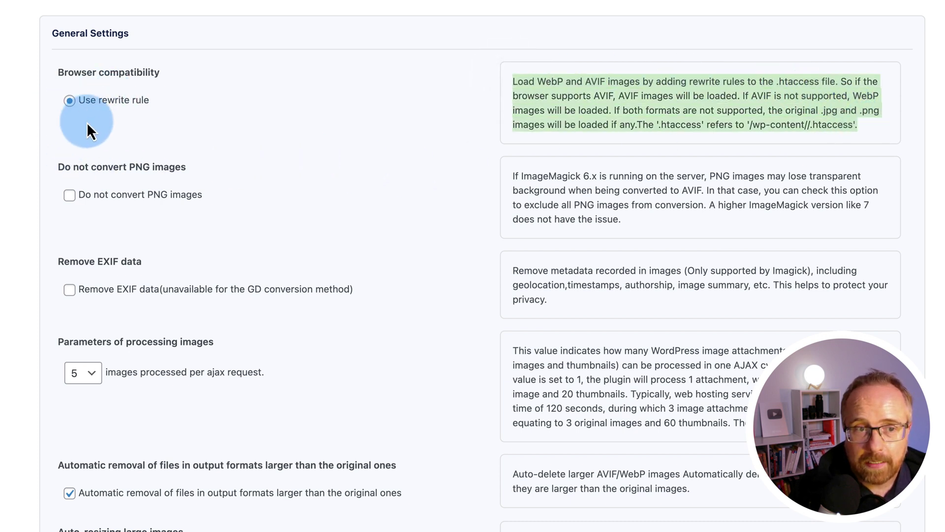
# Keep PNG images included in conversion and switch on EXIF data removal
pyautogui.scroll(-1, 139, 152)
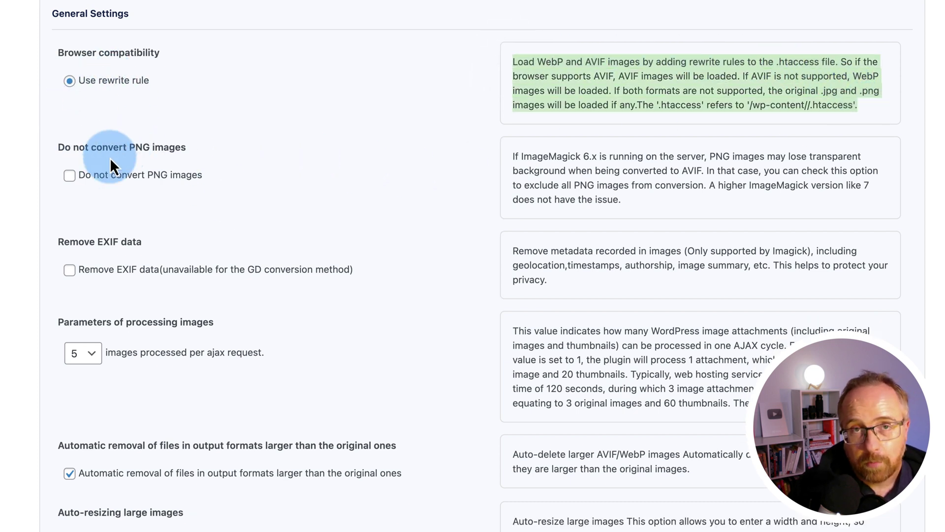
pyautogui.click(69, 176)
pyautogui.click(71, 181)
pyautogui.scroll(-3, 168, 201)
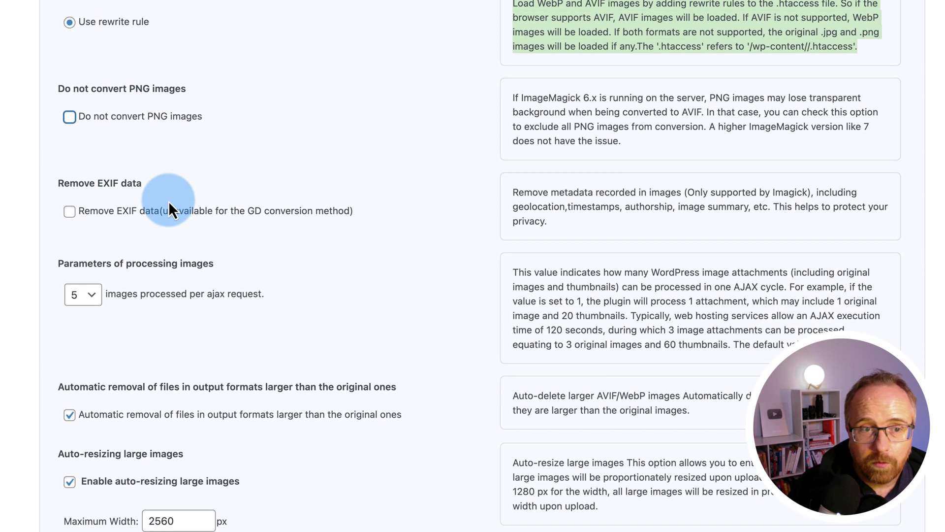
pyautogui.click(69, 211)
pyautogui.moveTo(247, 210); pyautogui.dragTo(334, 206)
# Switch the image processing library from GD to Imagick
pyautogui.scroll(9, 202, 211)
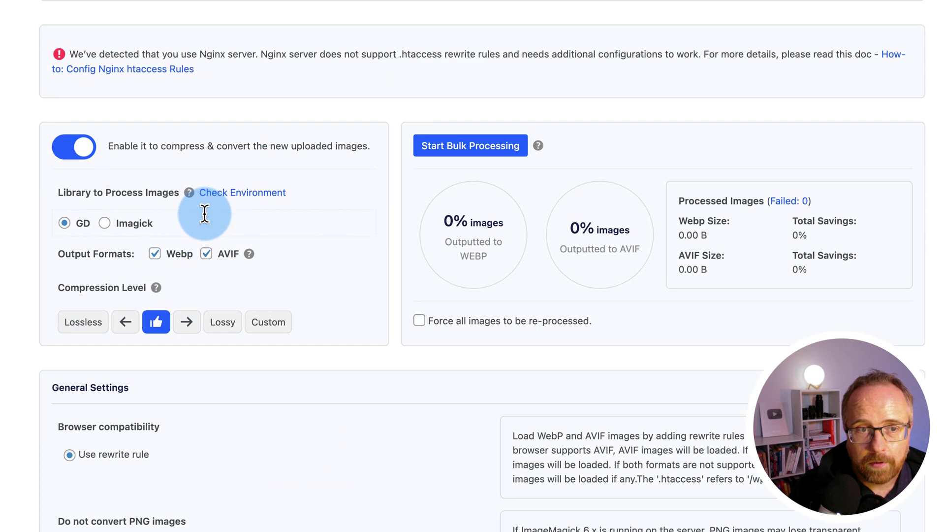
pyautogui.click(105, 223)
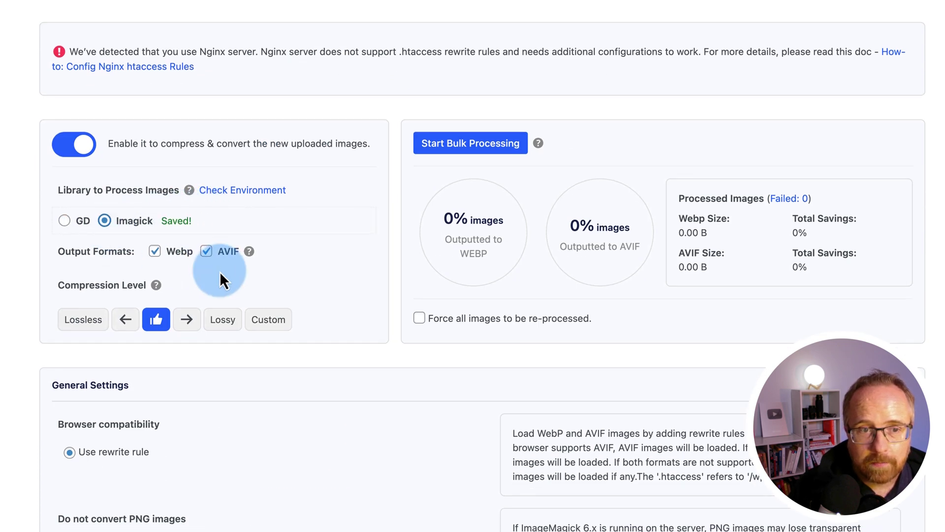
pyautogui.scroll(-7, 219, 271)
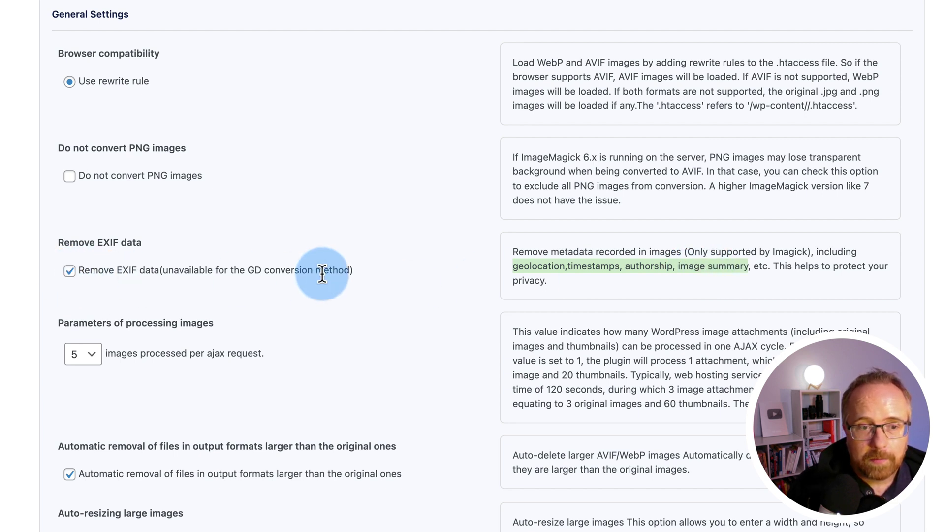
pyautogui.scroll(-3, 127, 275)
# Leave images per ajax request at 5 and read the batch size explanation
pyautogui.click(98, 268)
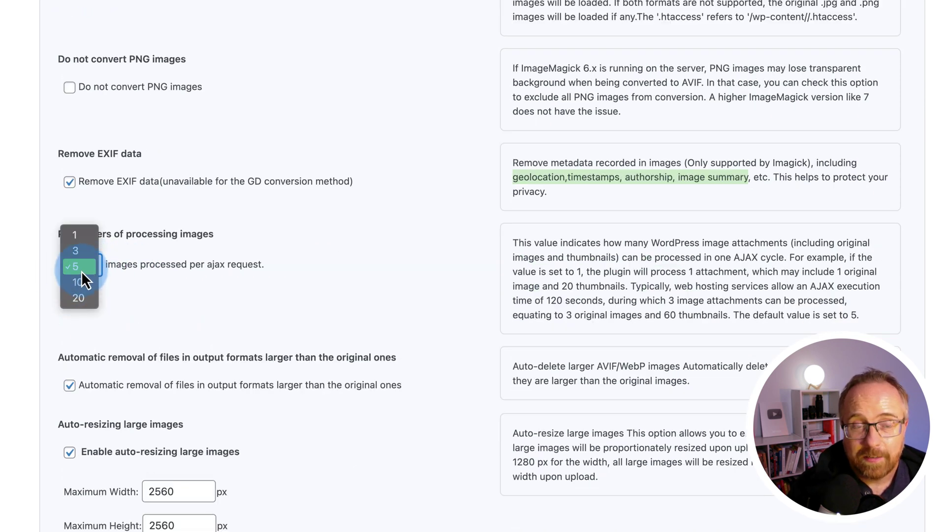
pyautogui.click(84, 268)
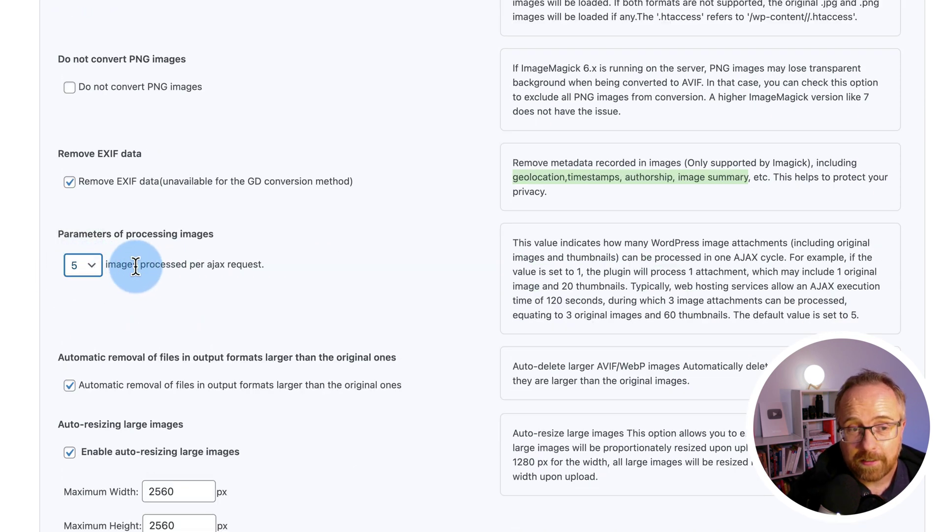
pyautogui.doubleClick(118, 264)
pyautogui.click(831, 252)
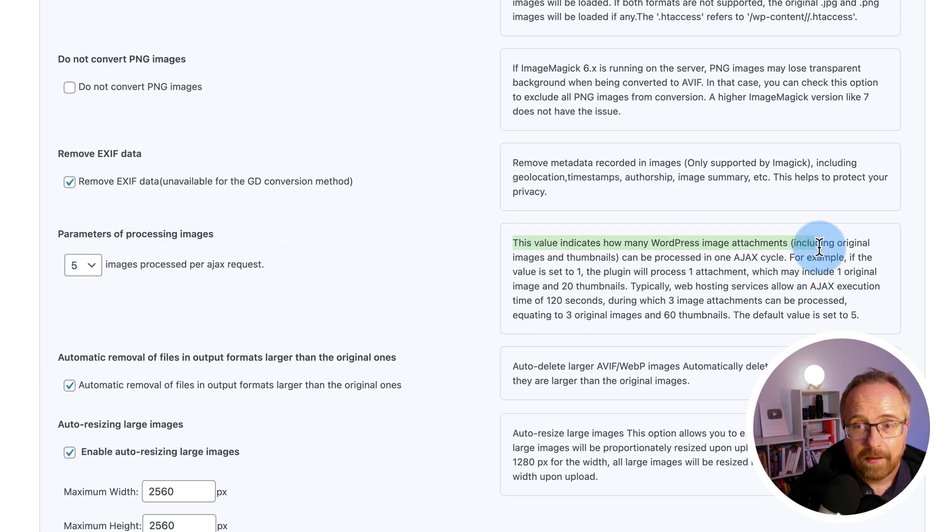
pyautogui.moveTo(831, 252); pyautogui.dragTo(885, 318)
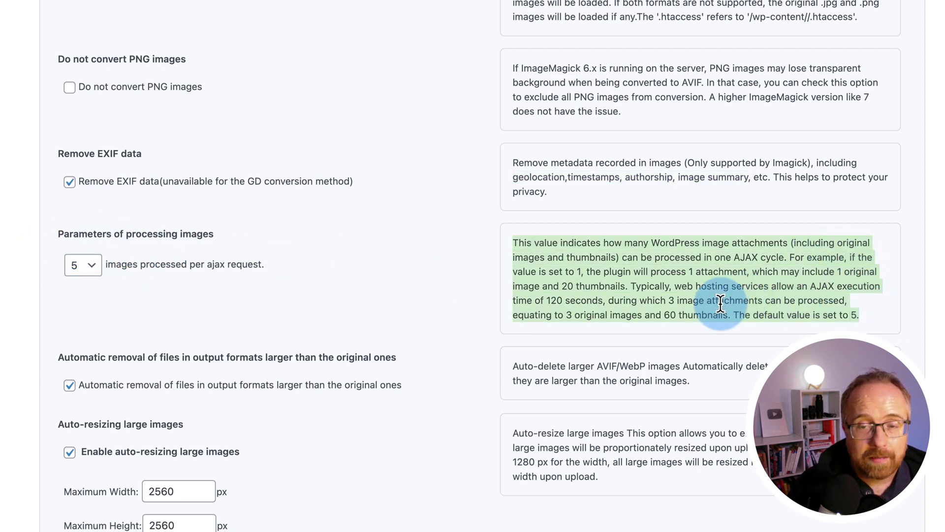
# Recheck the images-per-request choices and the removal of larger output files
pyautogui.scroll(10, 720, 302)
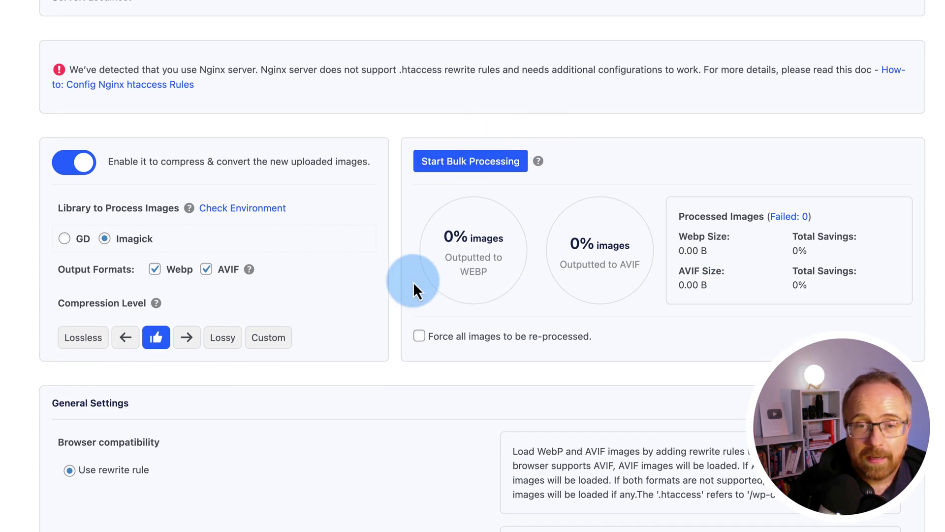
pyautogui.scroll(-9, 438, 295)
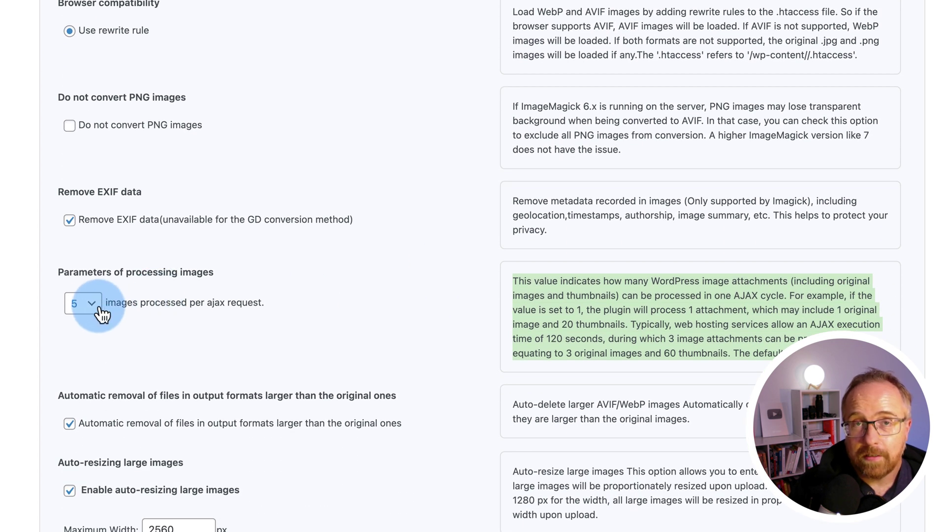
pyautogui.click(190, 301)
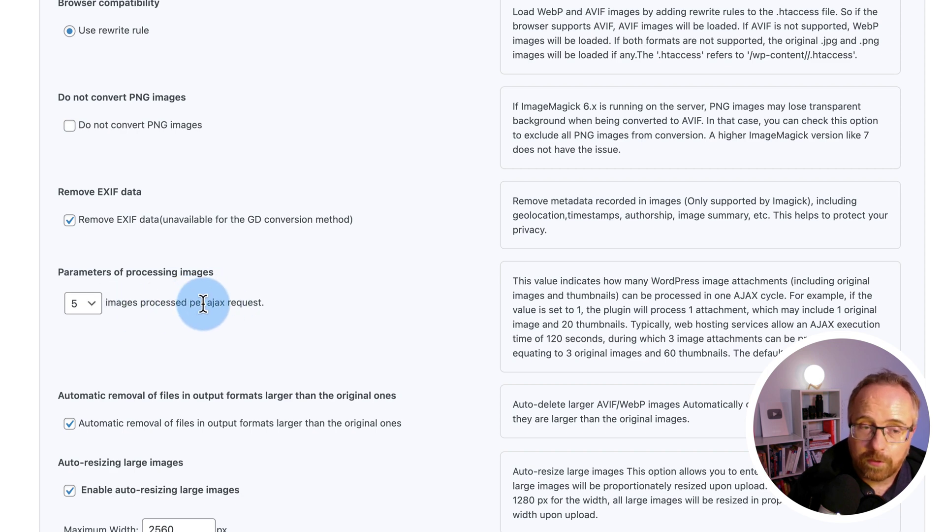
pyautogui.click(85, 305)
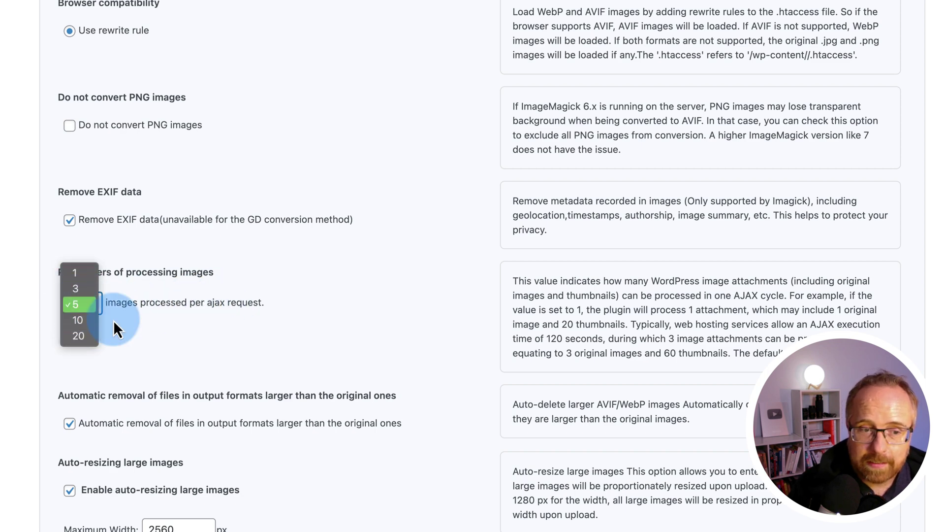
pyautogui.scroll(-2, 193, 341)
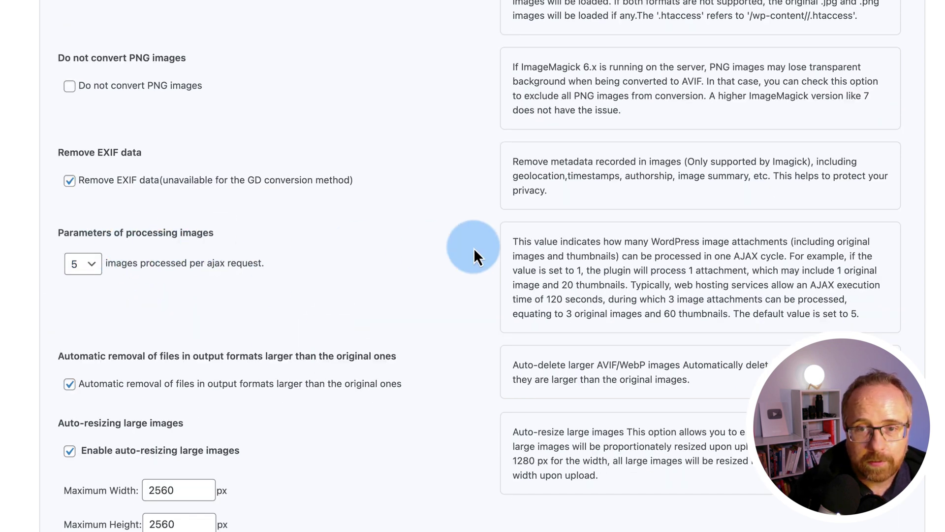
pyautogui.moveTo(512, 242); pyautogui.dragTo(876, 316)
pyautogui.scroll(-2, 488, 276)
pyautogui.scroll(-5, 487, 276)
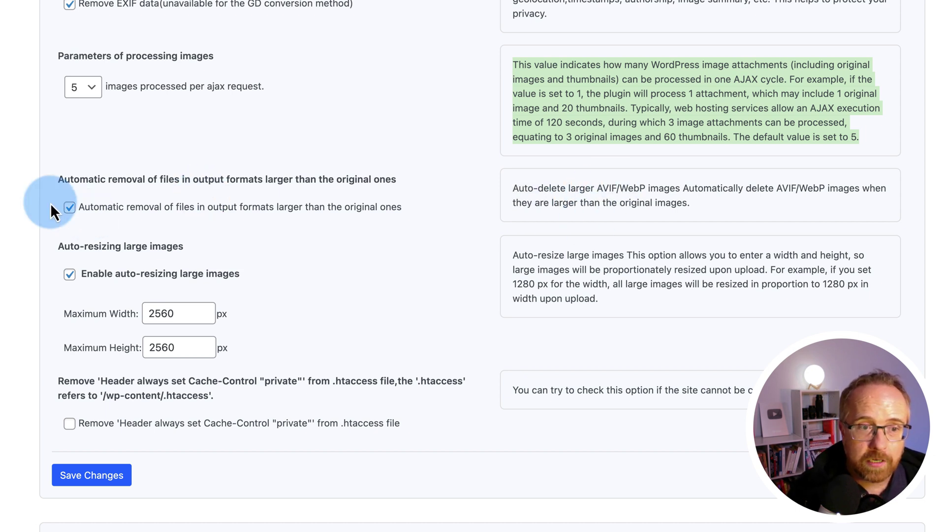
# Leave Cache-Control header removal off and save the CompressX general settings
pyautogui.scroll(-1, 50, 204)
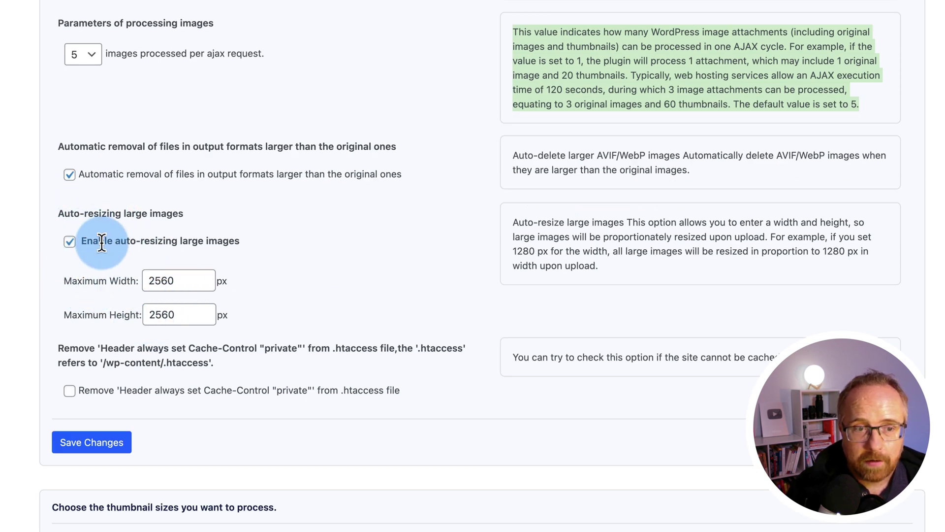
pyautogui.scroll(-3, 74, 271)
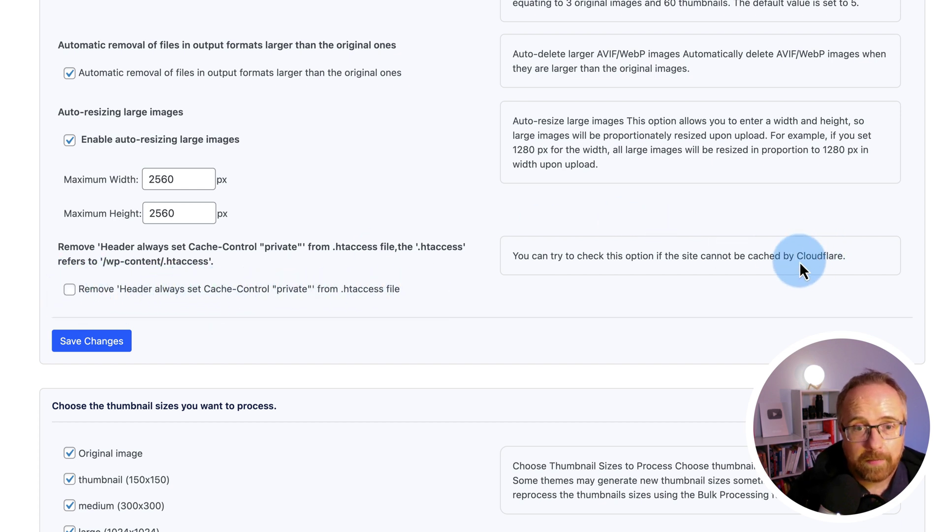
pyautogui.click(69, 290)
pyautogui.click(68, 289)
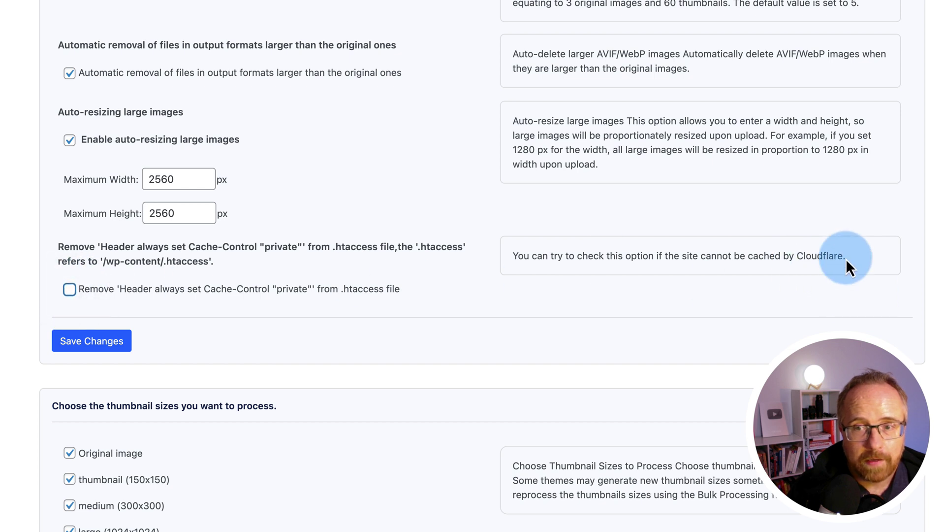
pyautogui.scroll(-2, 169, 364)
pyautogui.click(88, 251)
# Show all seven thumbnail sizes, keep Original image selected, and save the choices
pyautogui.scroll(-3, 286, 326)
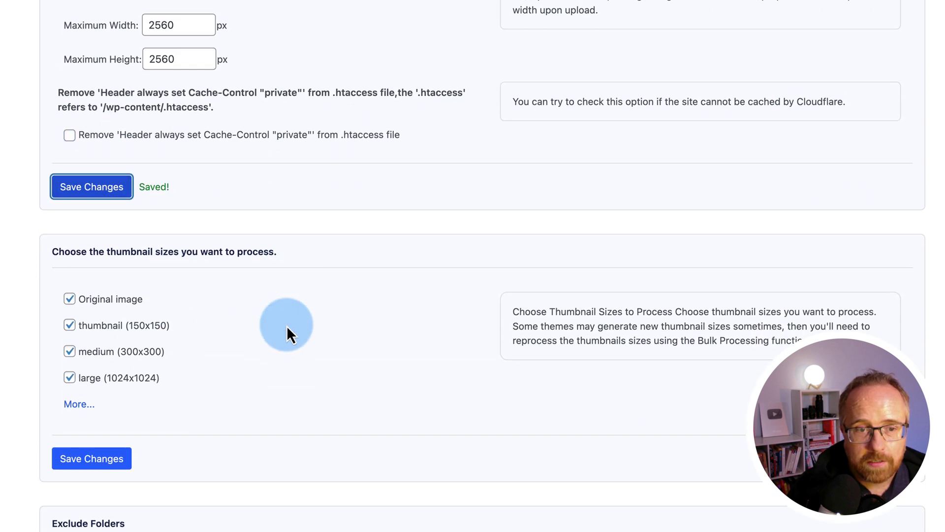
pyautogui.tripleClick(296, 182)
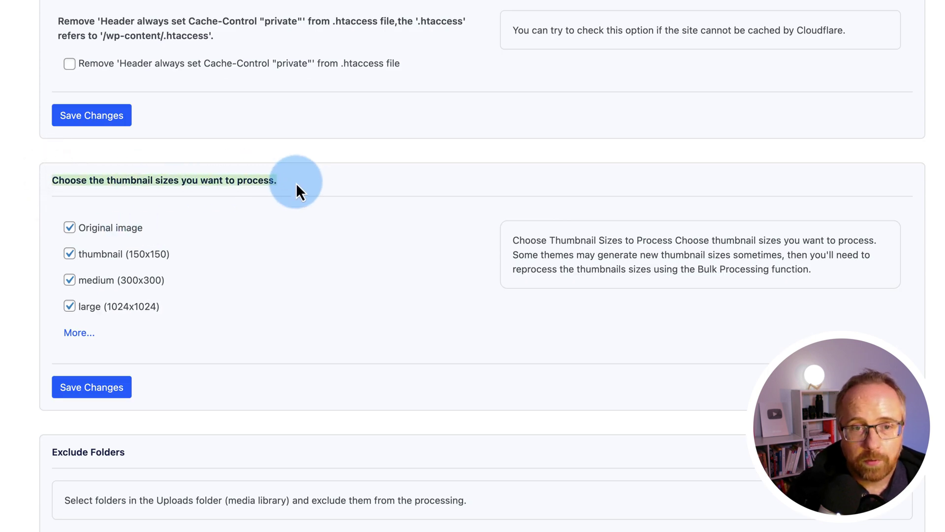
pyautogui.click(246, 338)
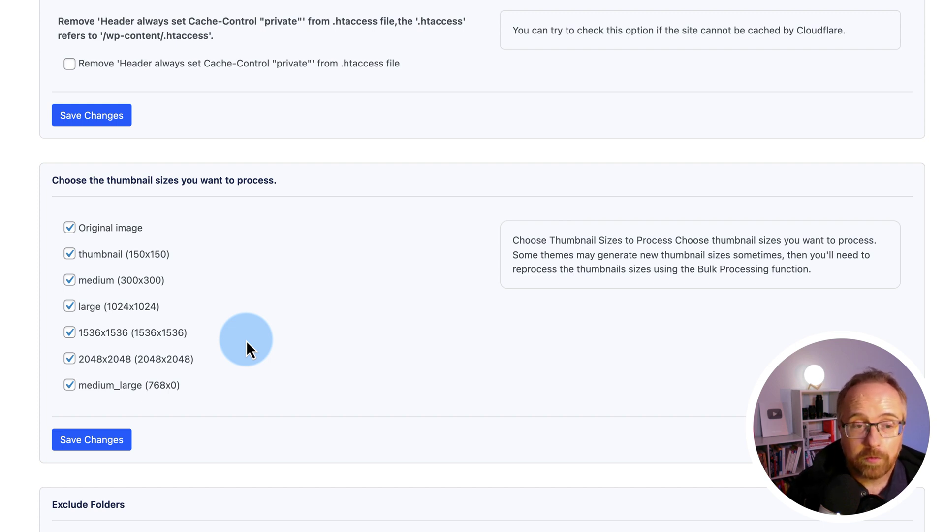
pyautogui.click(71, 228)
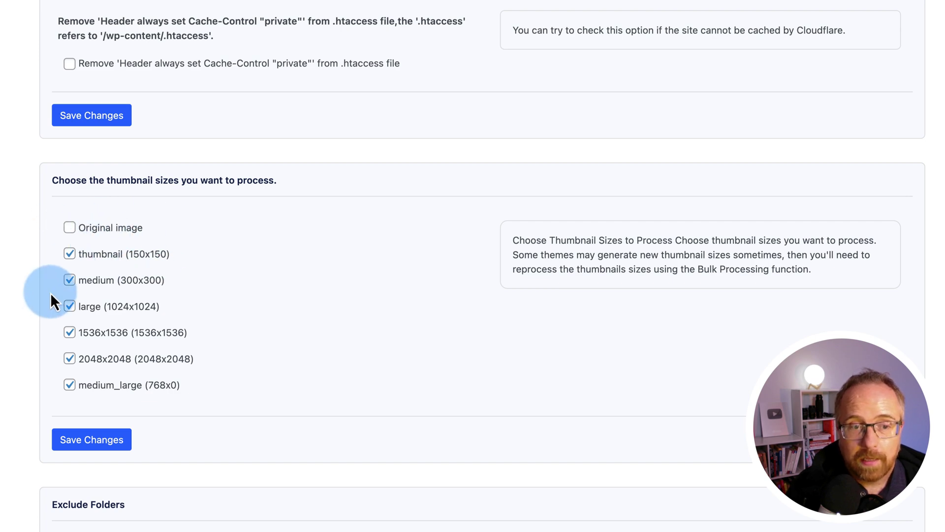
pyautogui.click(70, 229)
pyautogui.scroll(-5, 28, 364)
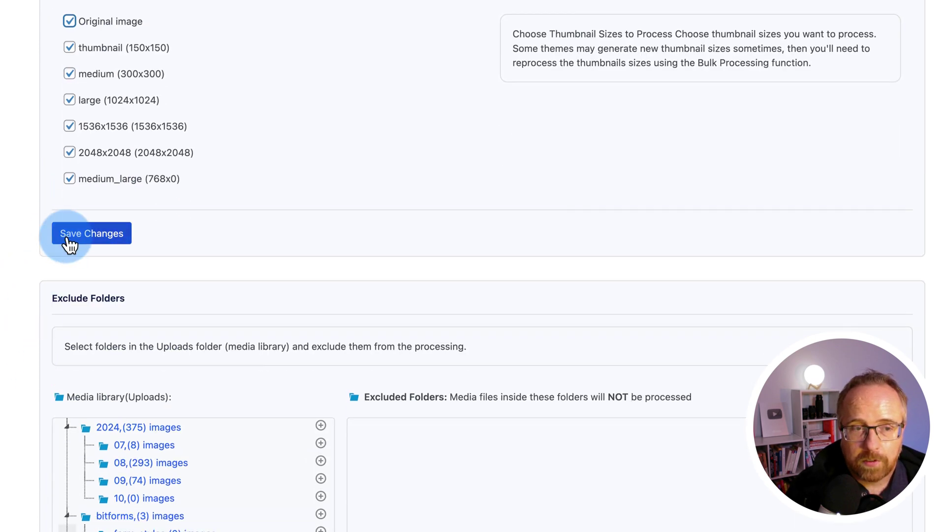
pyautogui.click(100, 240)
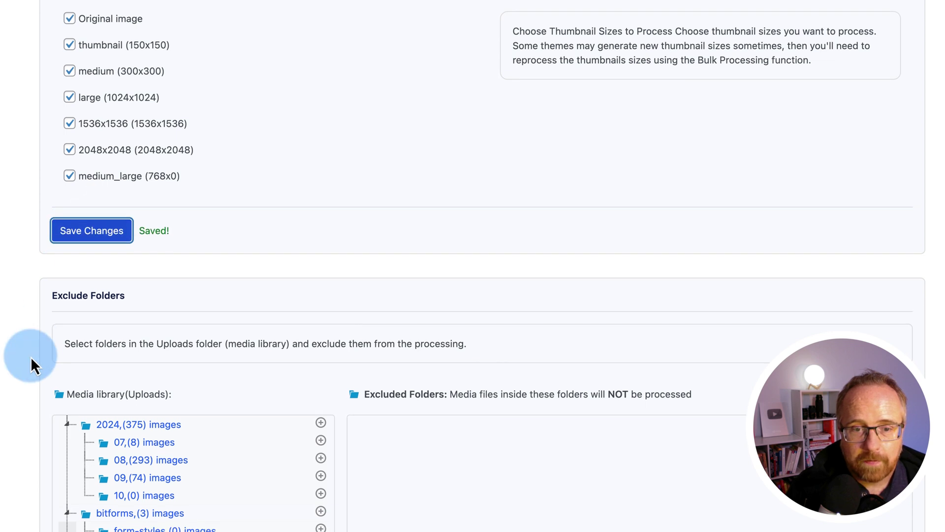
pyautogui.scroll(-4, 30, 356)
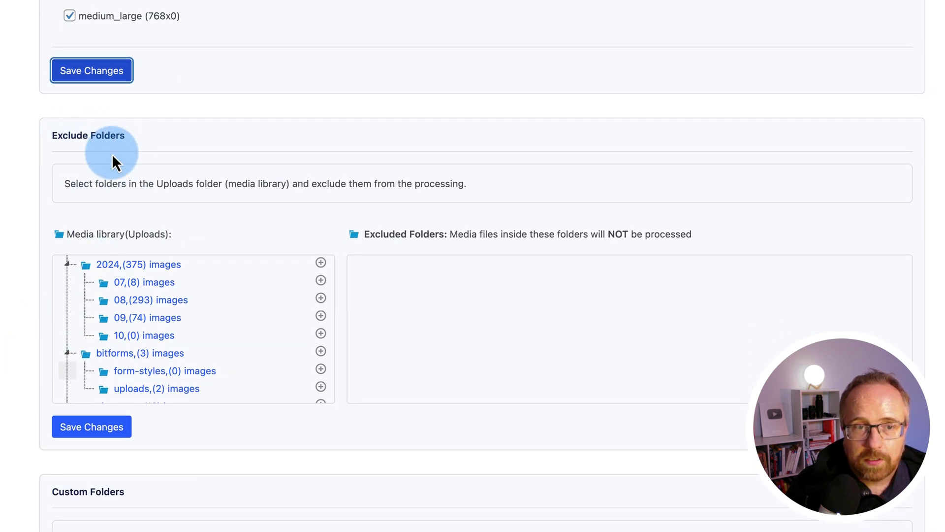
# Exclude the 2024 upload folders 07, 08, 09 and 10 from processing
pyautogui.click(139, 173)
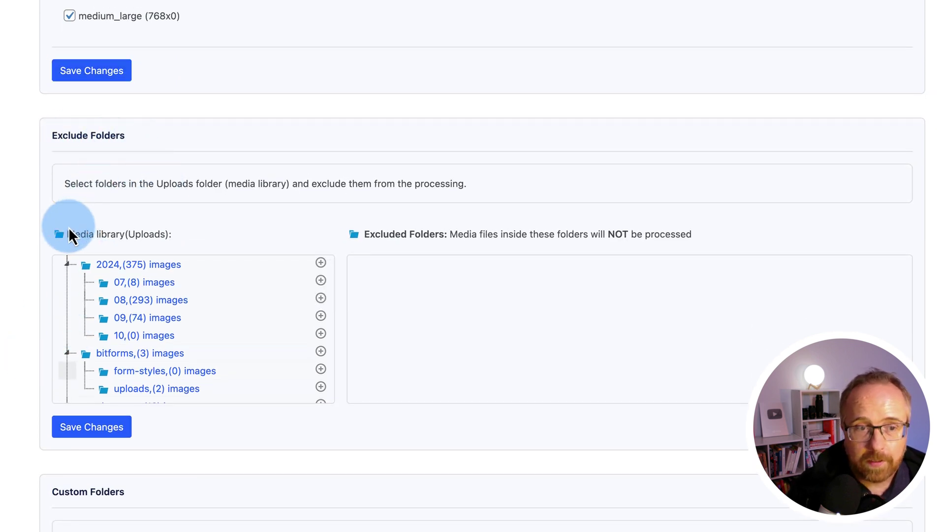
pyautogui.click(68, 265)
pyautogui.click(67, 283)
pyautogui.click(68, 299)
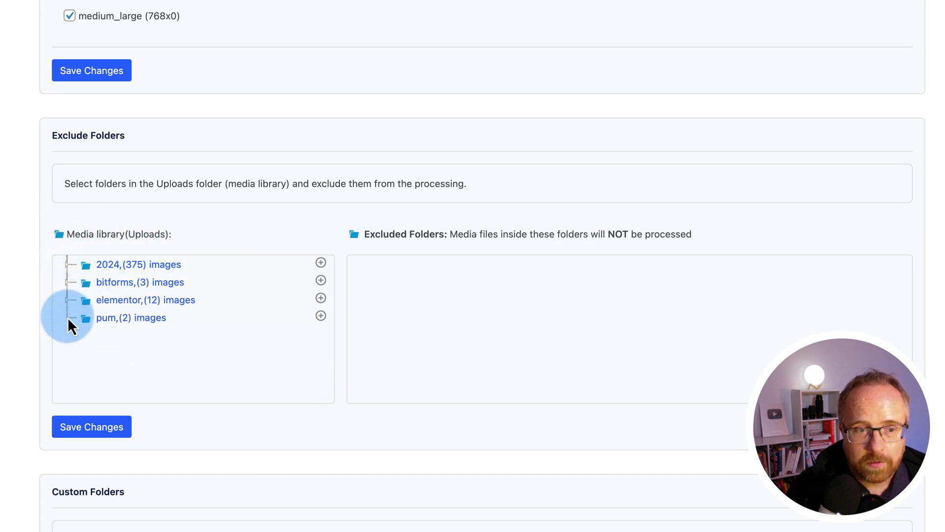
pyautogui.click(69, 265)
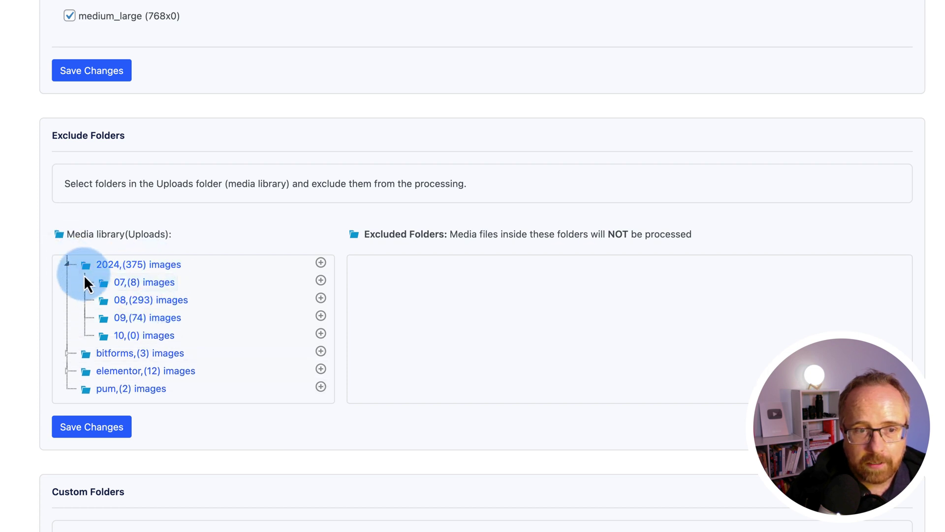
pyautogui.click(320, 280)
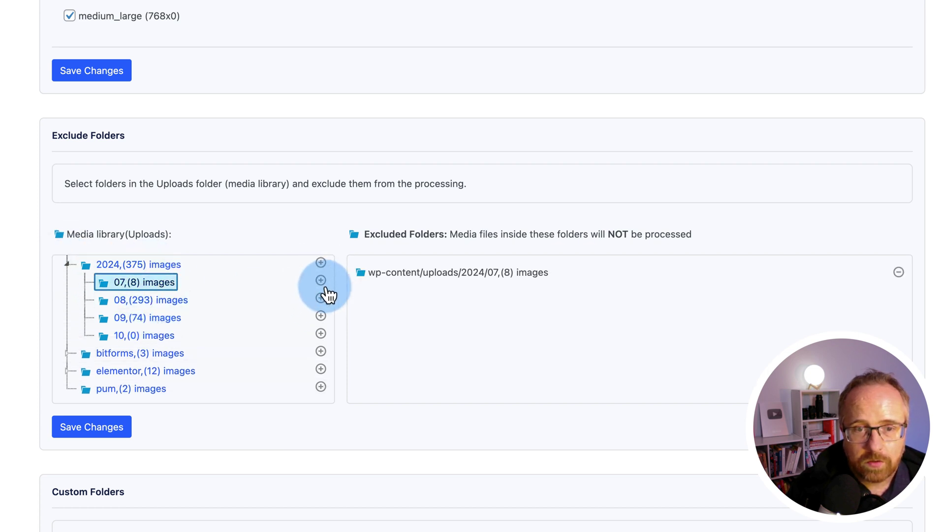
pyautogui.click(320, 298)
pyautogui.click(321, 316)
pyautogui.click(321, 334)
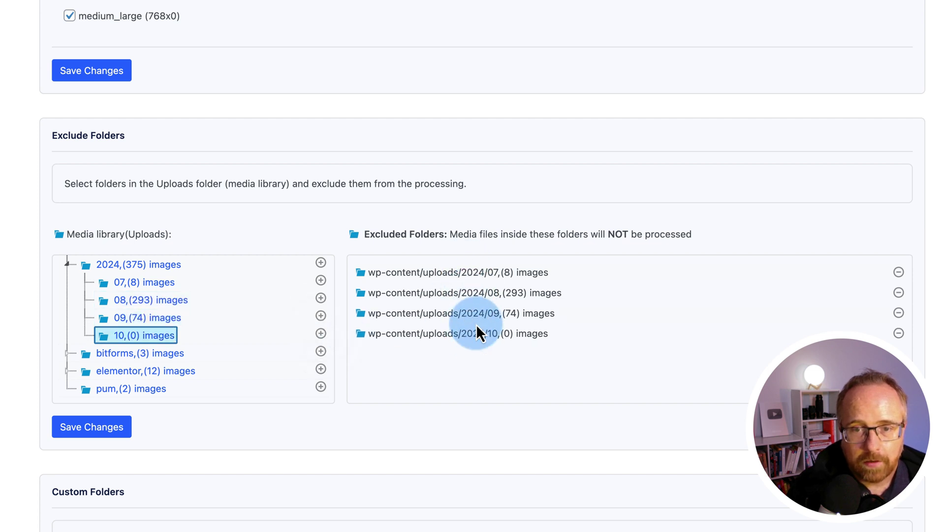
# Remove every excluded folder again and save the empty exclusion list
pyautogui.click(898, 273)
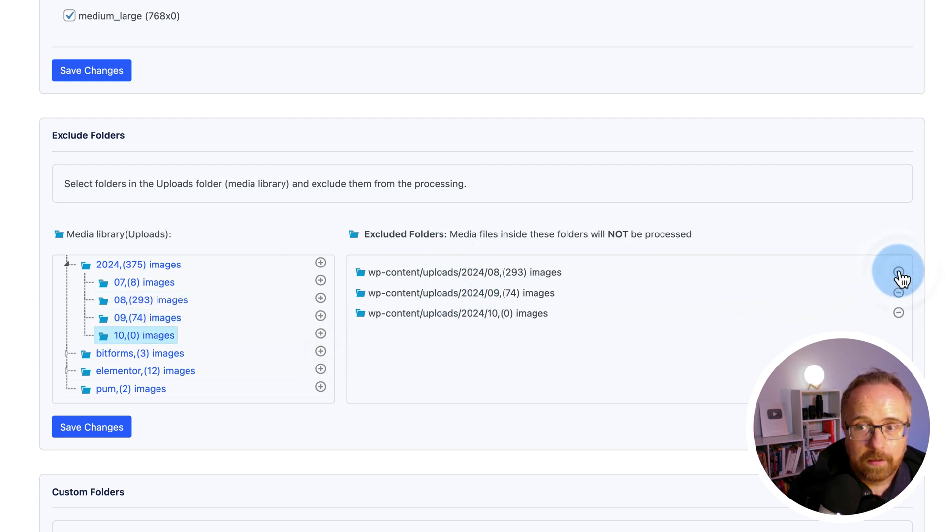
pyautogui.click(899, 272)
pyautogui.click(899, 272)
pyautogui.click(898, 272)
pyautogui.scroll(-1, 410, 282)
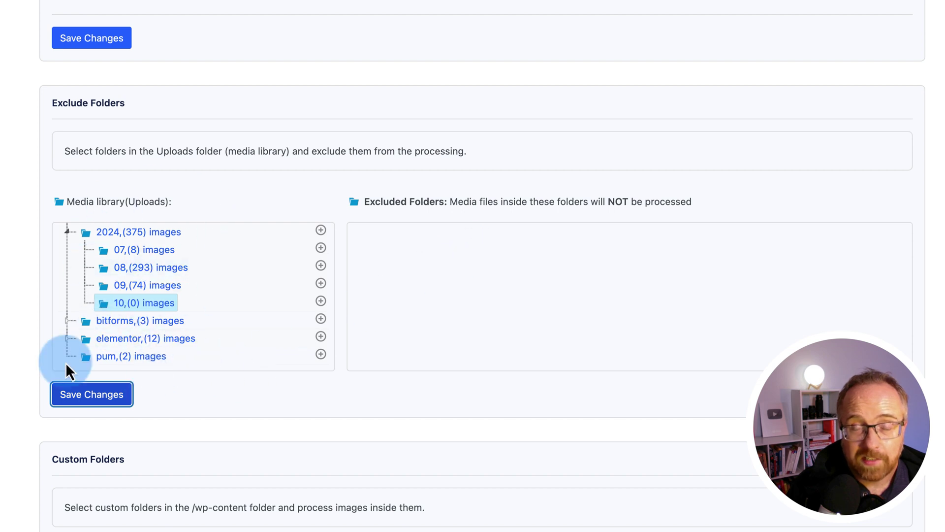
pyautogui.click(100, 396)
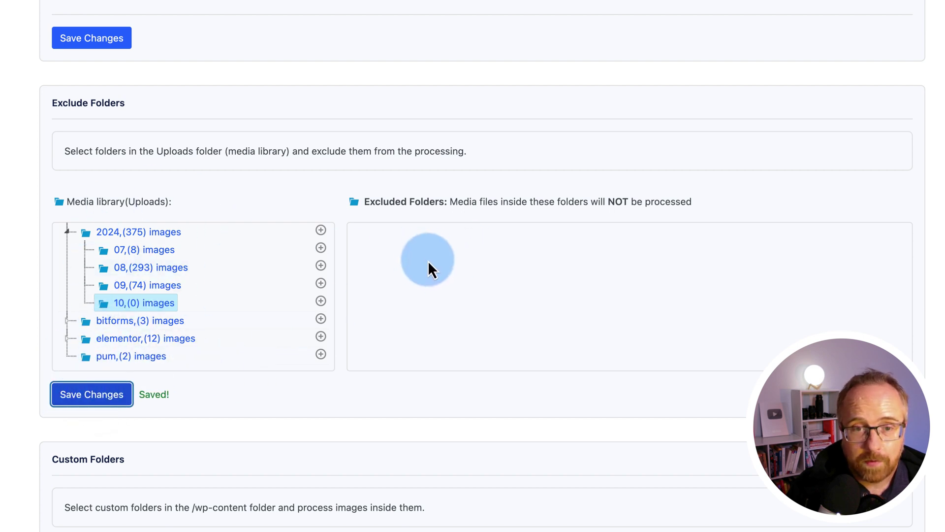
# Scroll to the Custom Folders section and review its wp-content note
pyautogui.scroll(-5, 125, 420)
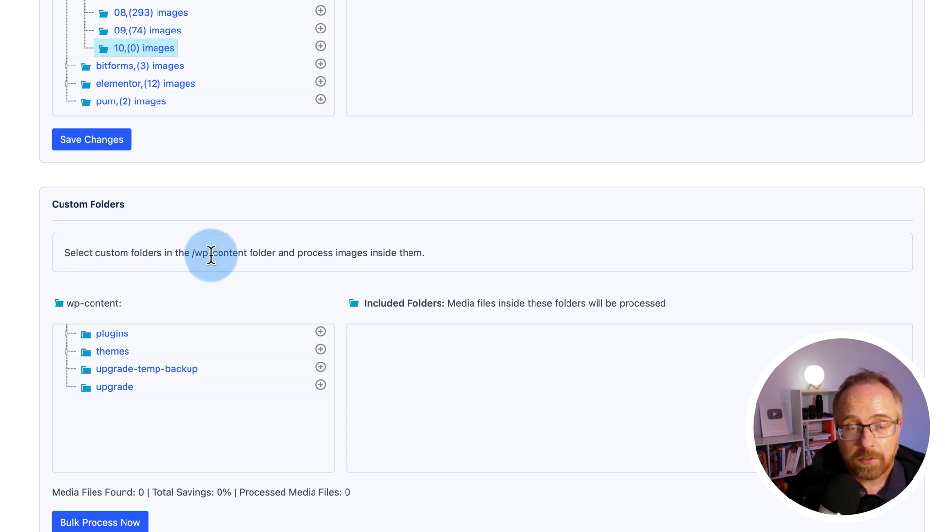
pyautogui.moveTo(196, 253); pyautogui.dragTo(246, 254)
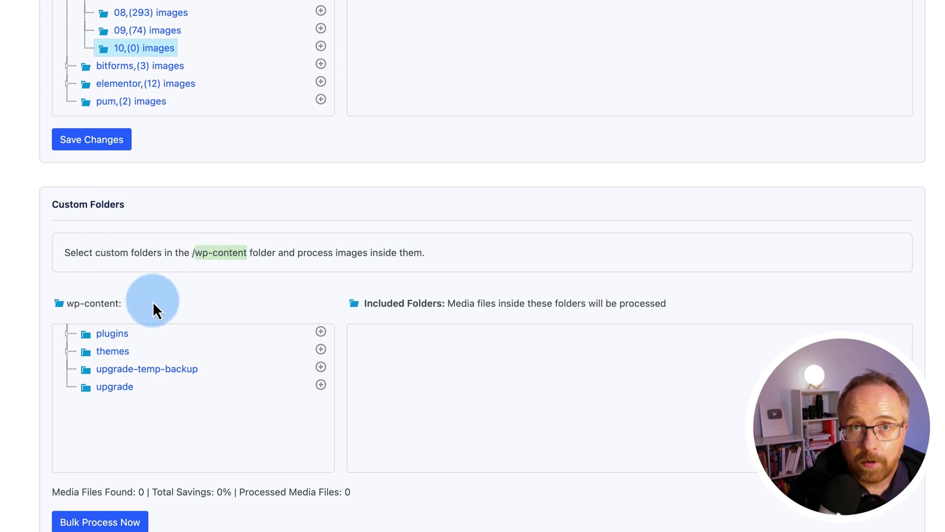
pyautogui.scroll(5, 153, 302)
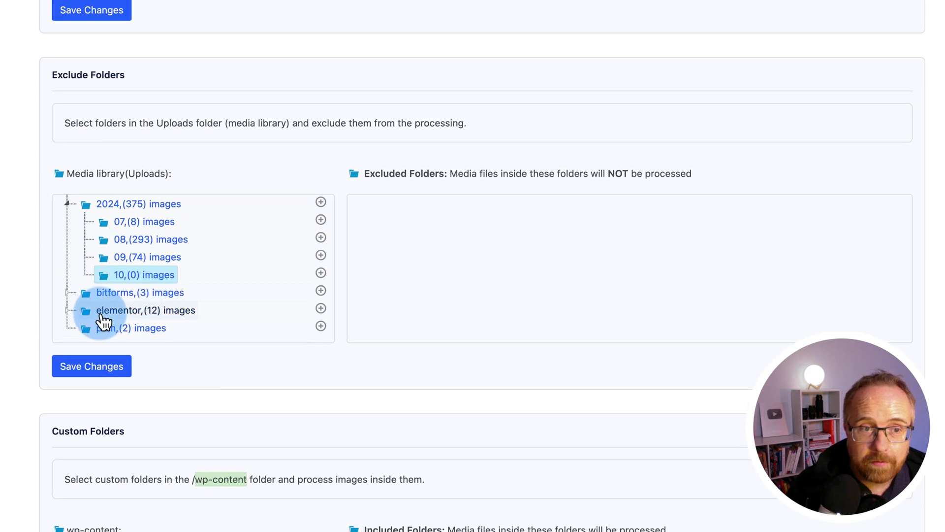
pyautogui.scroll(-5, 84, 396)
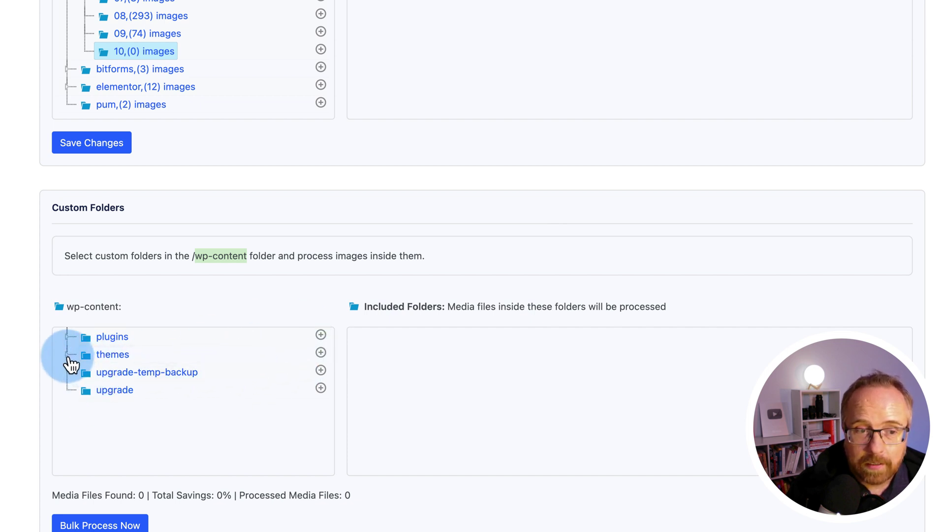
# Include the hello-elementor, twentytwentyfour, twentytwentythree and twentytwentytwo theme folders
pyautogui.click(68, 355)
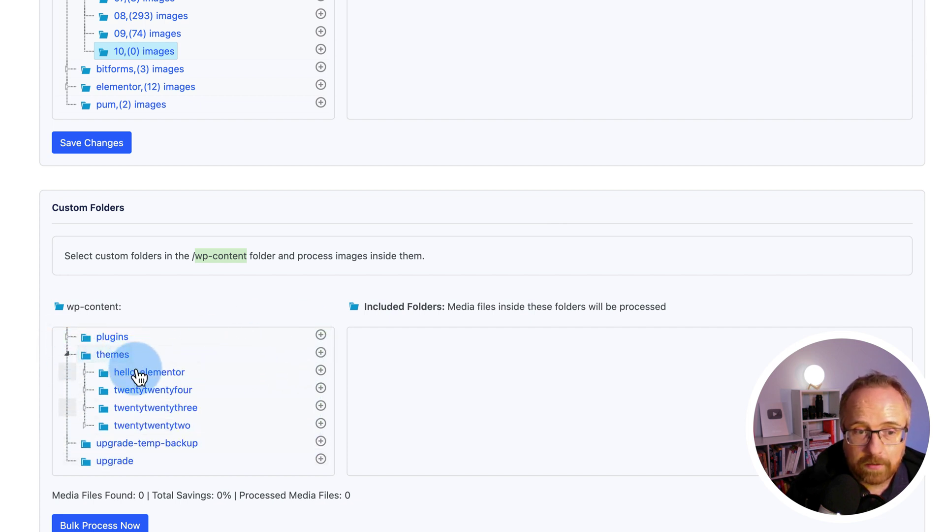
pyautogui.click(321, 370)
pyautogui.click(320, 388)
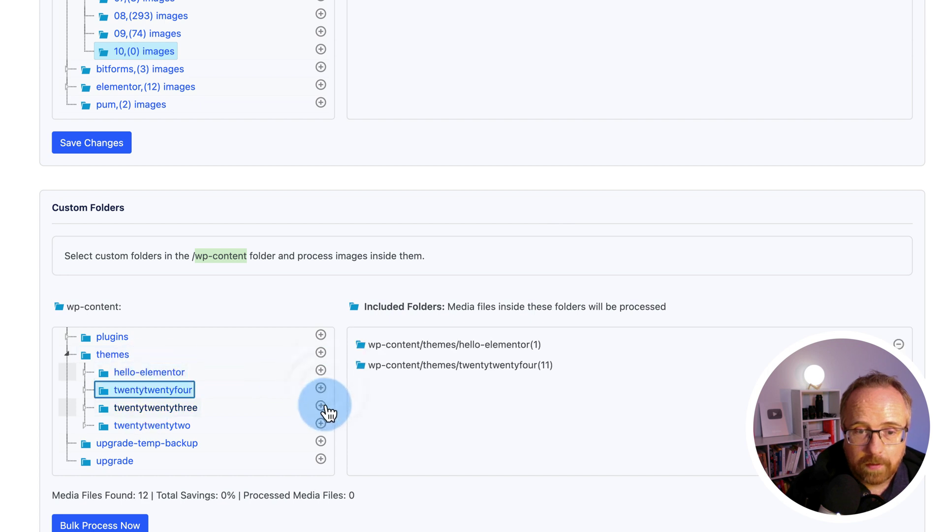
pyautogui.click(320, 406)
pyautogui.click(320, 423)
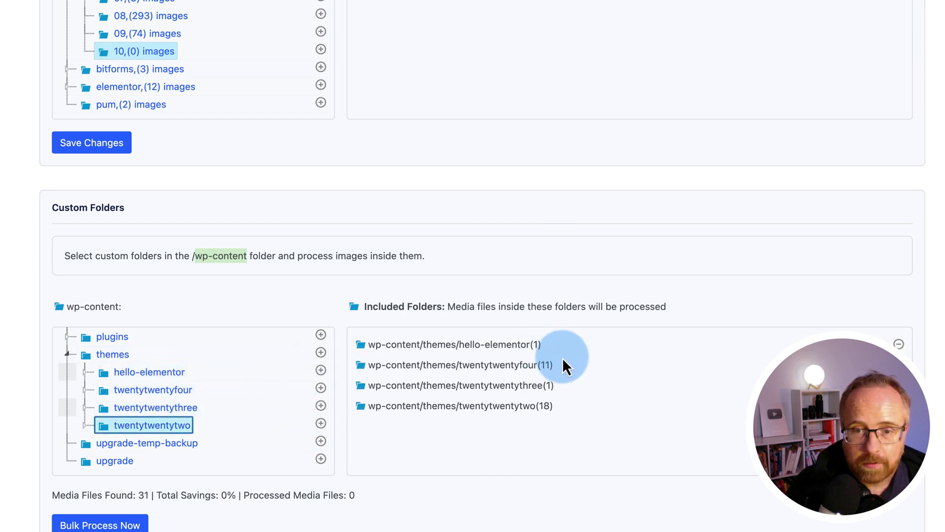
pyautogui.click(534, 342)
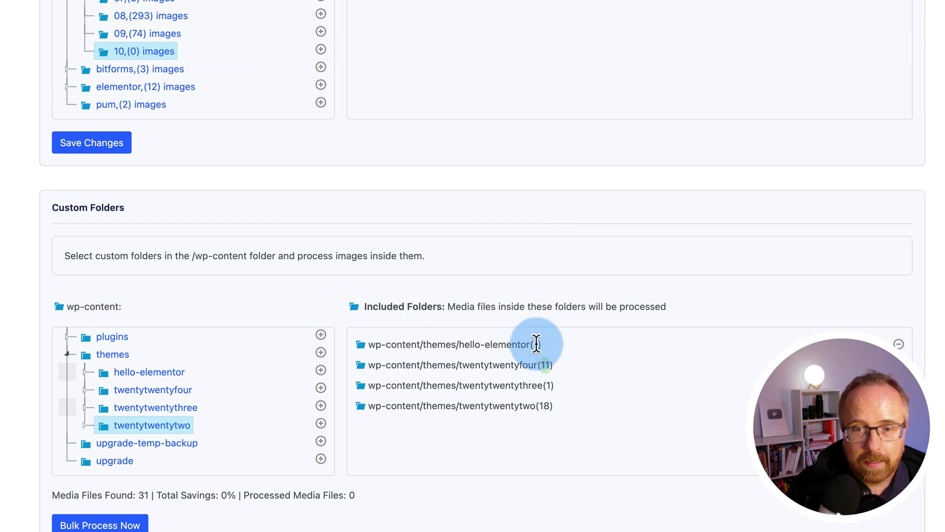
pyautogui.doubleClick(544, 405)
pyautogui.scroll(-3, 278, 267)
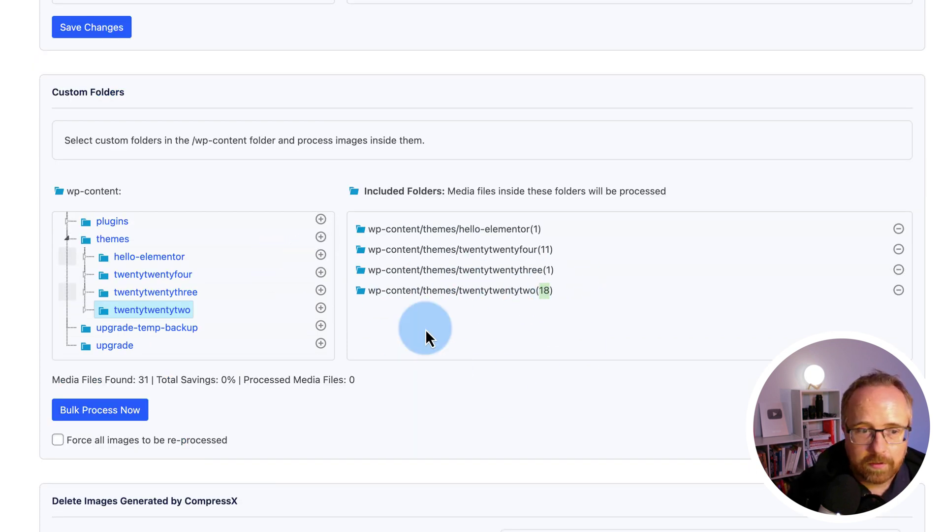
pyautogui.scroll(-2, 344, 364)
pyautogui.click(114, 350)
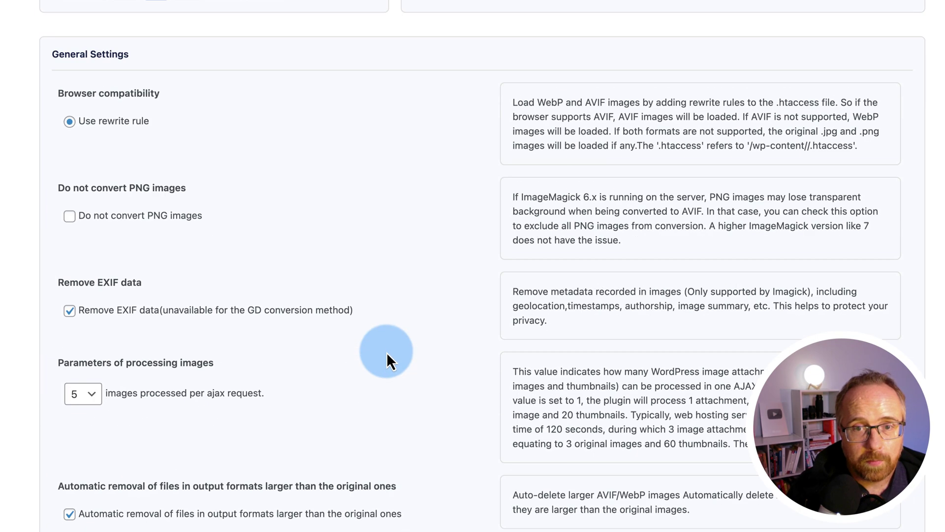
pyautogui.scroll(-20, 361, 507)
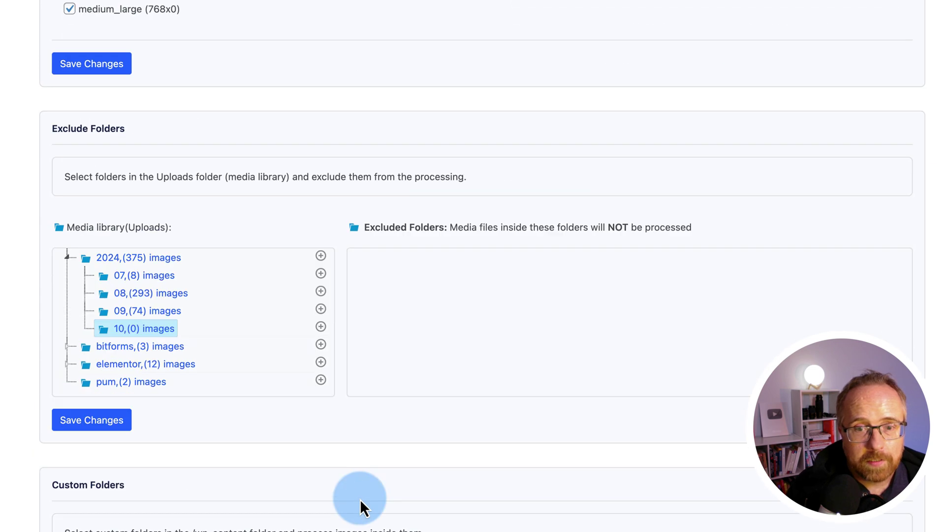
pyautogui.scroll(-12, 359, 498)
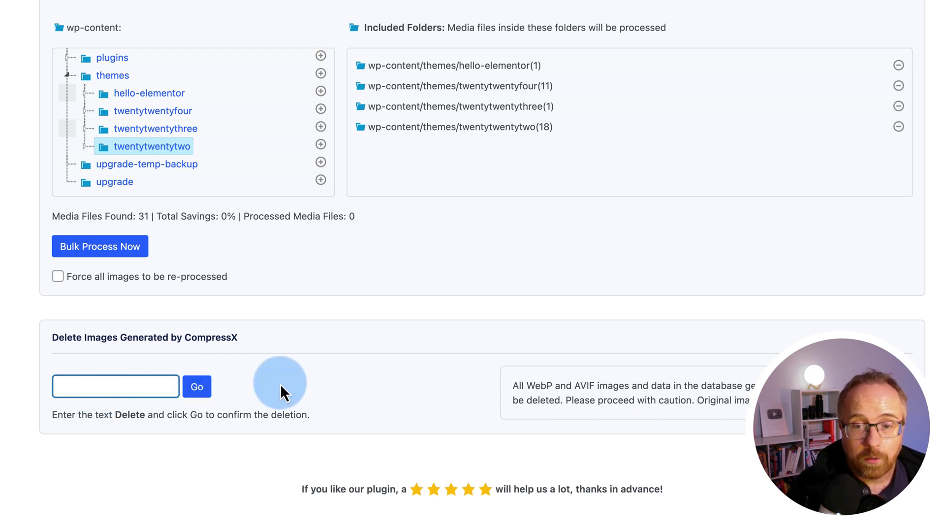
pyautogui.click(106, 385)
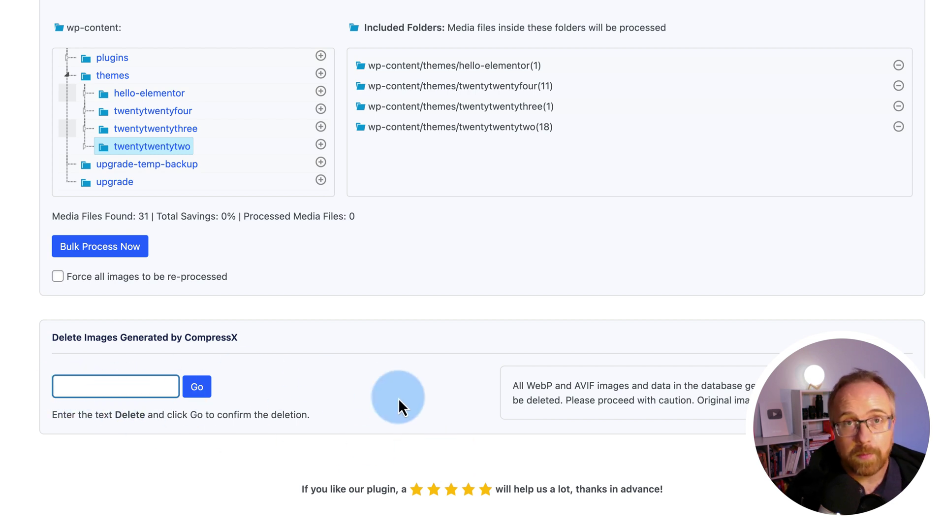
pyautogui.scroll(15, 413, 439)
# Run bulk processing, converting all 83 images (14.78 MB) to WebP and AVIF
pyautogui.scroll(10, 413, 439)
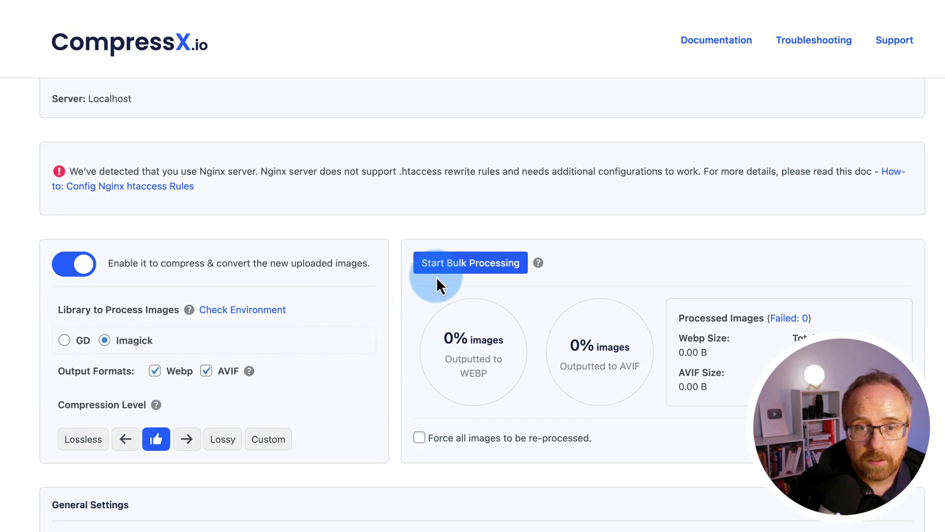
pyautogui.click(507, 265)
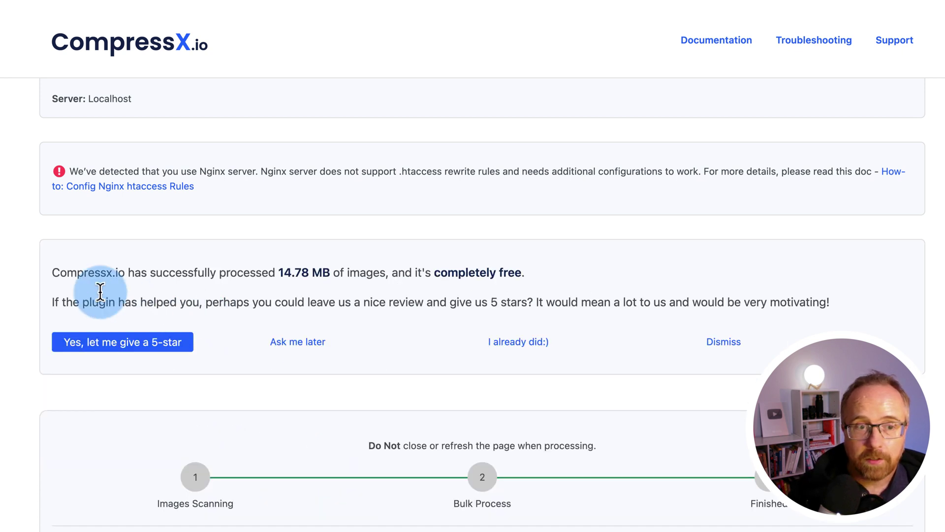
pyautogui.moveTo(54, 272); pyautogui.dragTo(359, 271)
pyautogui.moveTo(392, 273); pyautogui.dragTo(526, 273)
pyautogui.scroll(-3, 331, 316)
# Open the plugin's WordPress.org review page and scroll to its 32 five-star reviews
pyautogui.click(66, 211)
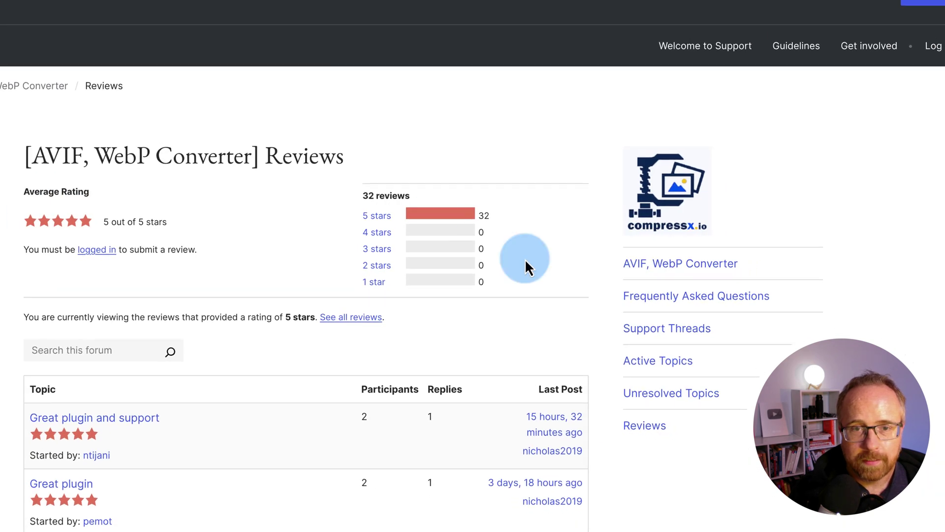
pyautogui.scroll(-1, 39, 371)
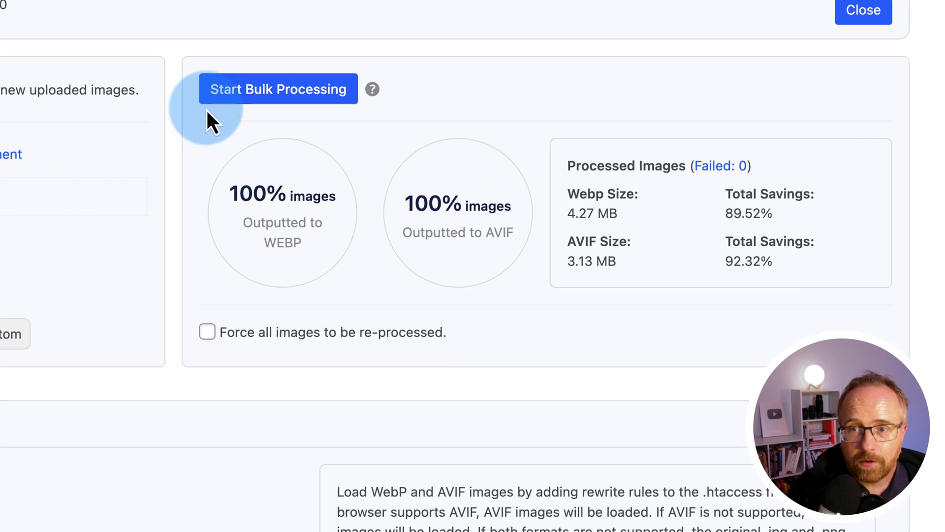
# Highlight the 100% converted figures for both the WebP and AVIF outputs
pyautogui.moveTo(74, 168); pyautogui.dragTo(190, 247)
pyautogui.moveTo(292, 170); pyautogui.dragTo(461, 232)
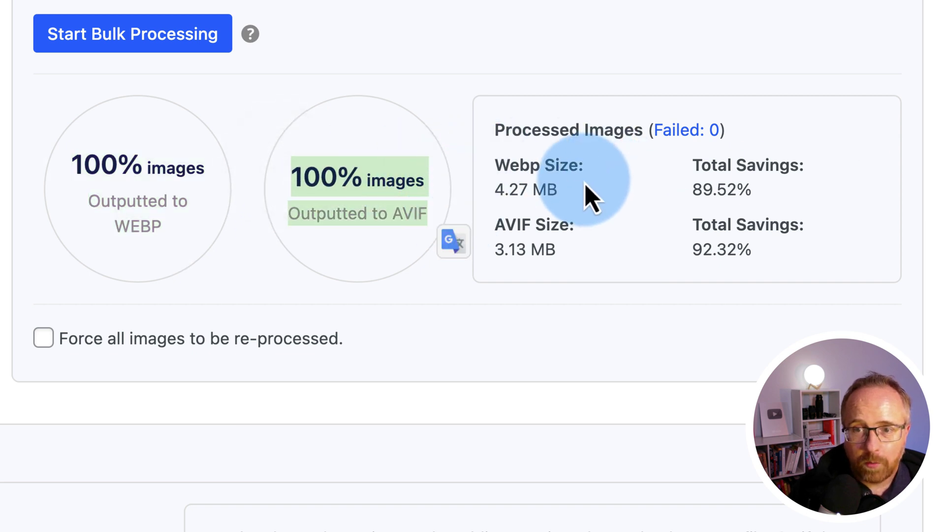
pyautogui.click(585, 201)
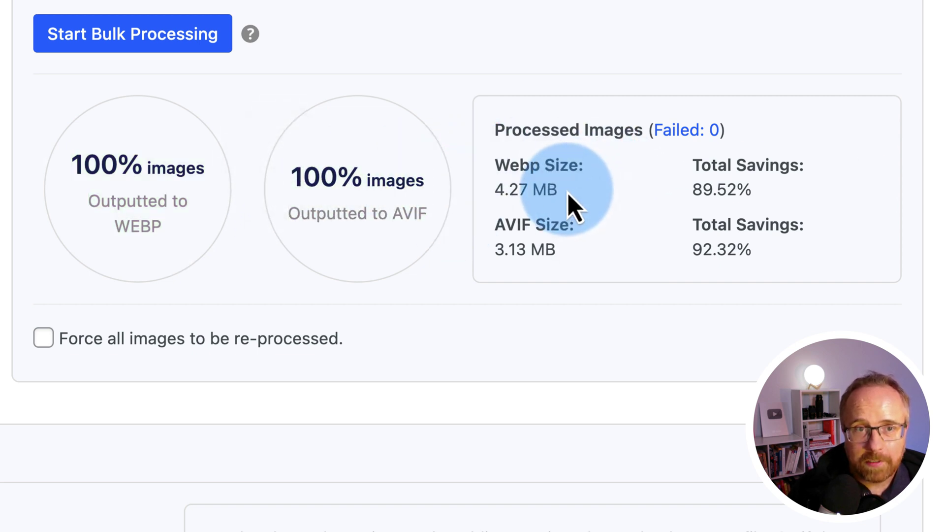
pyautogui.scroll(3, 571, 207)
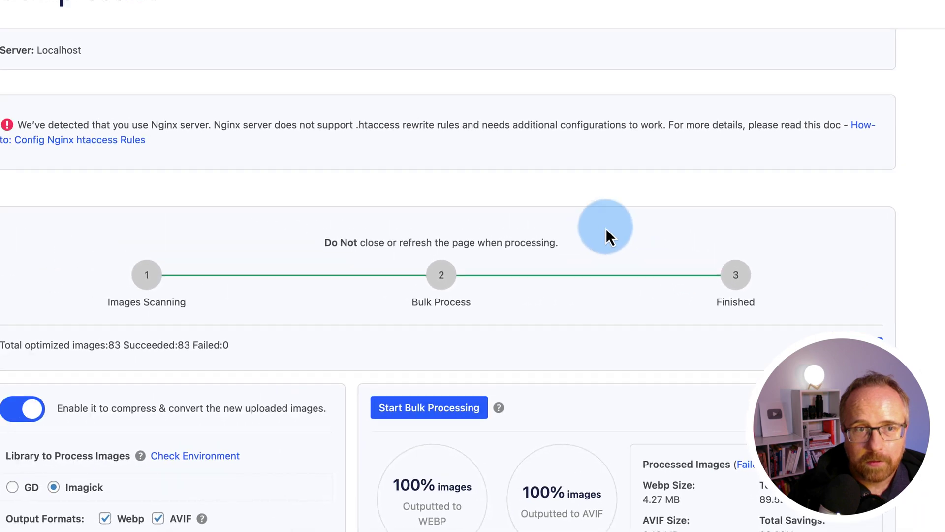
pyautogui.scroll(-3, 238, 214)
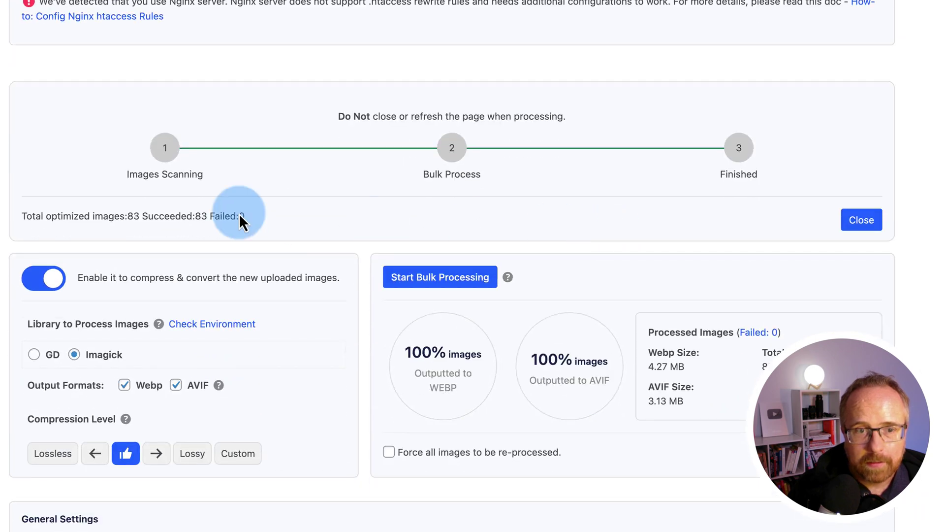
pyautogui.scroll(-5, 232, 202)
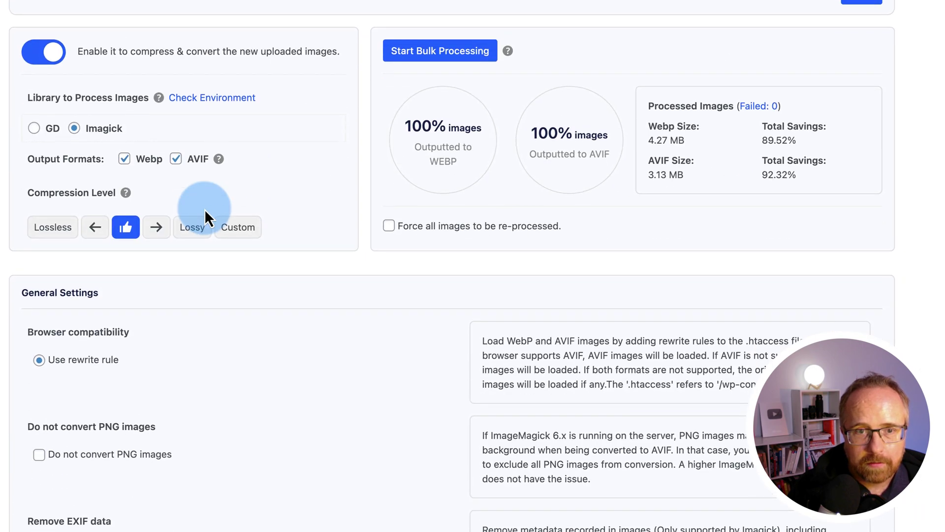
pyautogui.scroll(3, 205, 209)
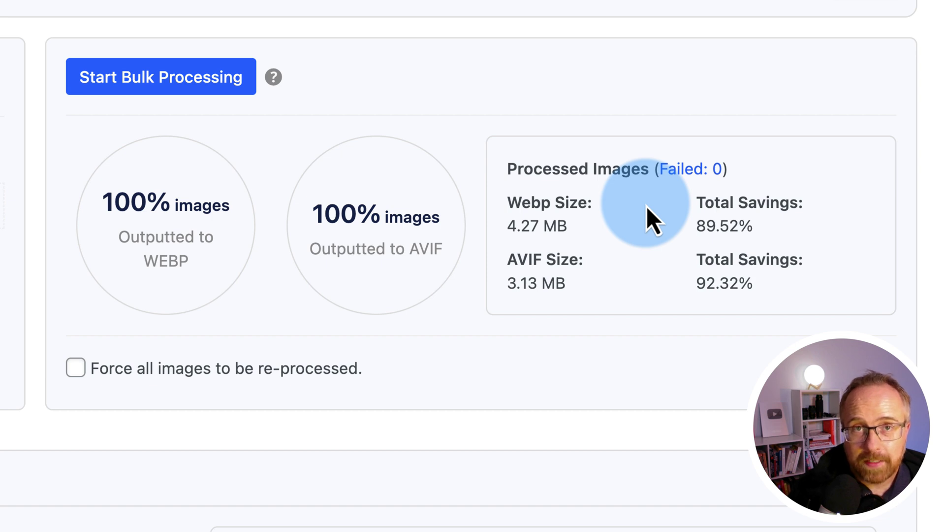
# Highlight the WebP 4.27 MB size with 89.52% savings and the AVIF 3.13 MB size with 92.32% savings
pyautogui.moveTo(586, 226); pyautogui.dragTo(506, 228)
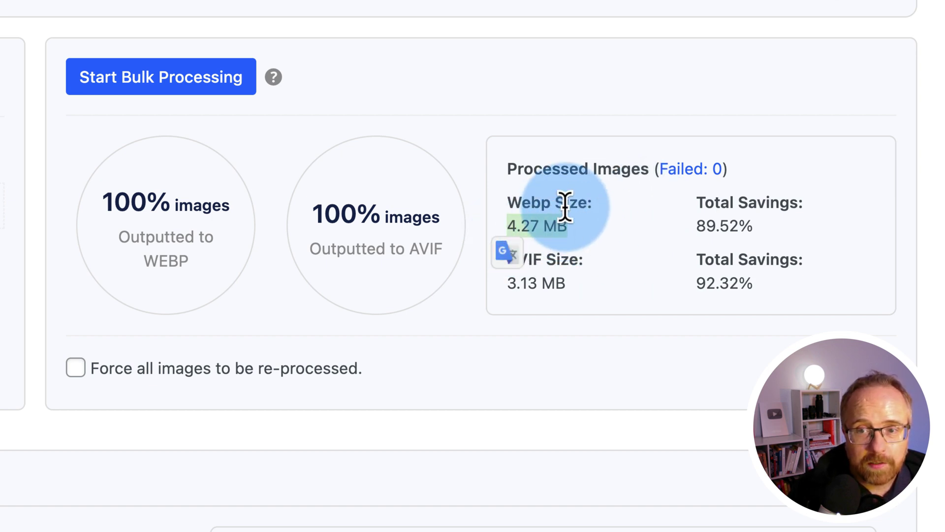
pyautogui.moveTo(602, 281); pyautogui.dragTo(508, 282)
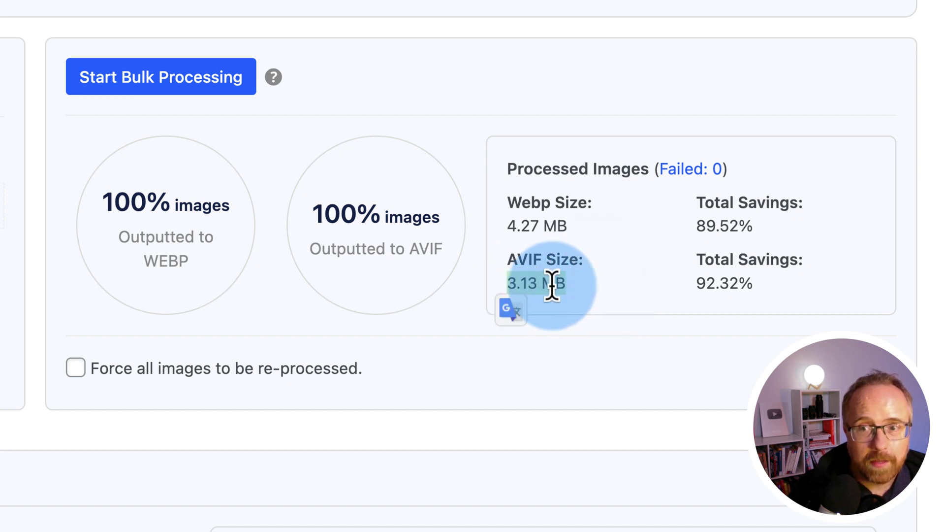
pyautogui.moveTo(695, 291); pyautogui.dragTo(770, 303)
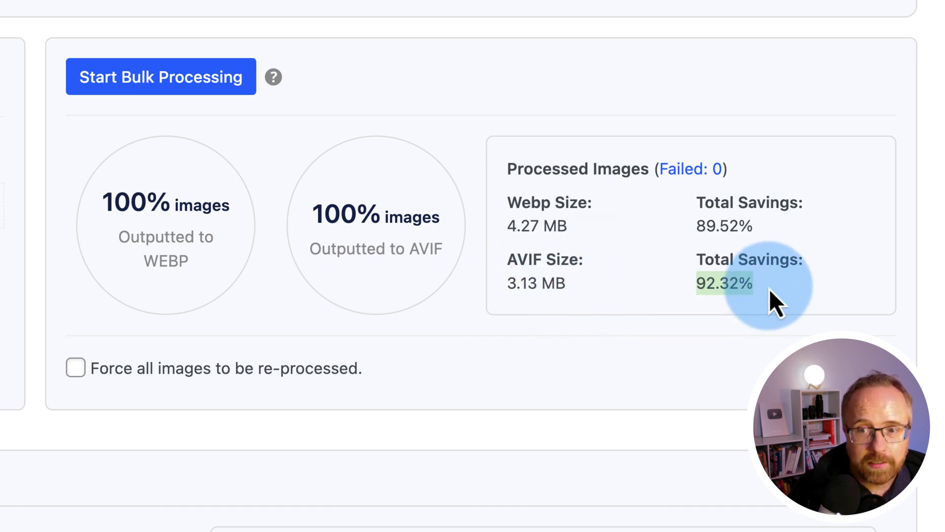
pyautogui.moveTo(696, 226); pyautogui.dragTo(754, 227)
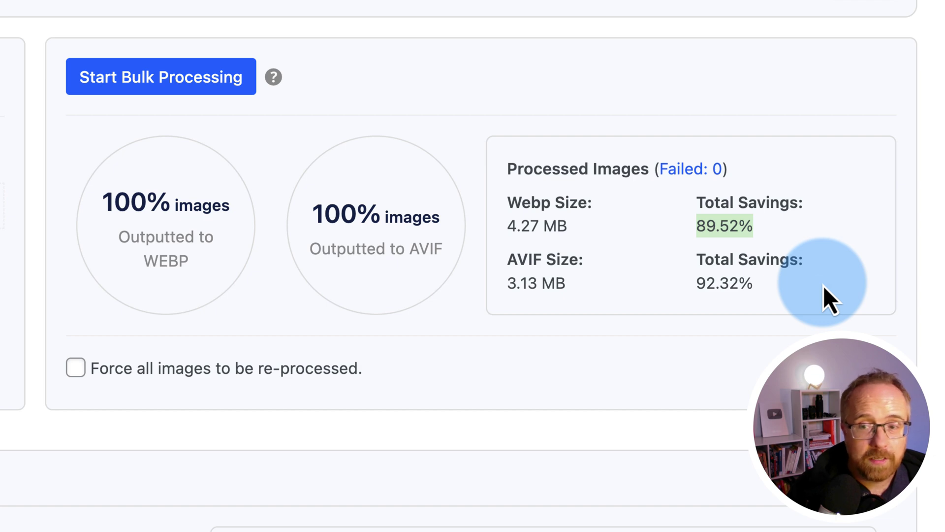
pyautogui.moveTo(824, 286); pyautogui.dragTo(657, 294)
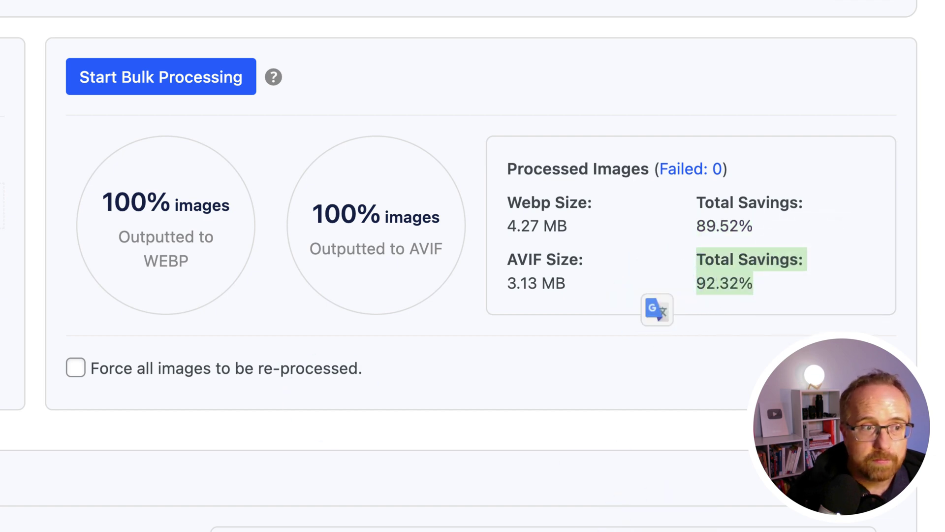
pyautogui.moveTo(42, 273)
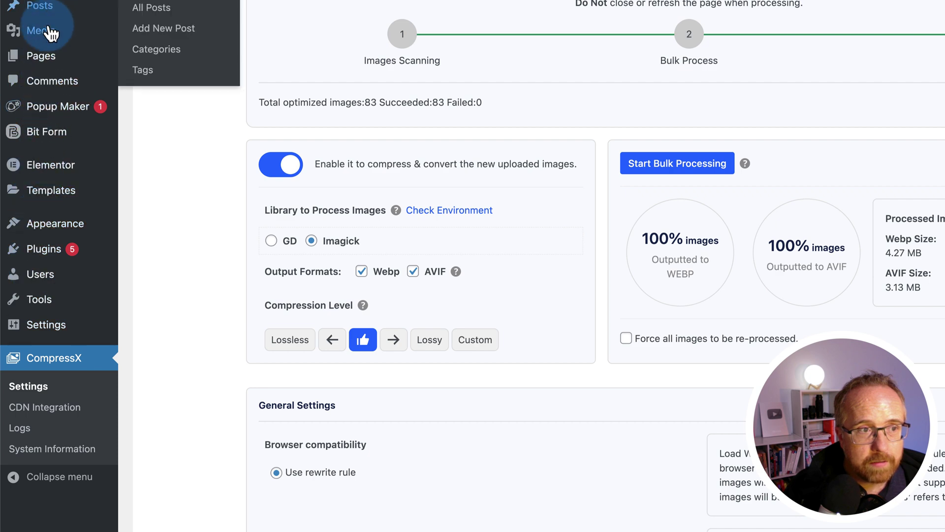
# In the Media Library, highlight the sheep image's 240.05 KB CompressX original size
pyautogui.click(146, 33)
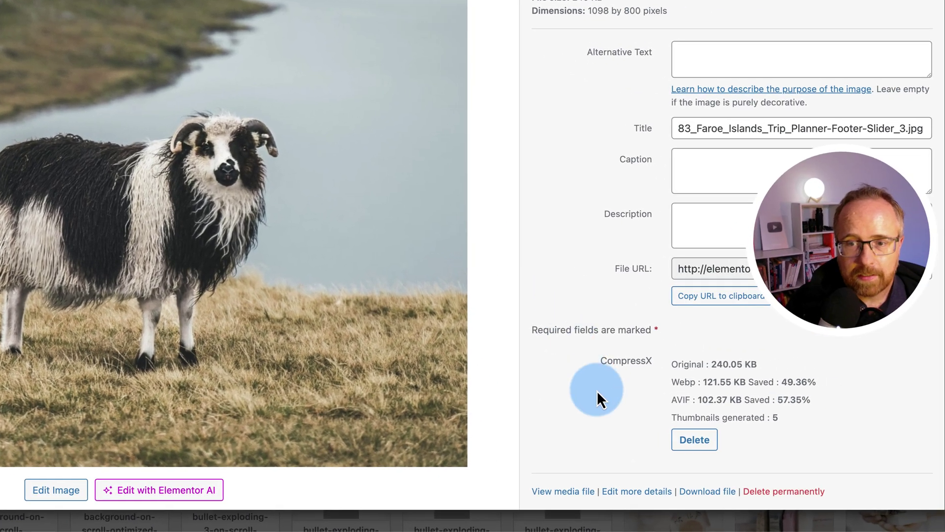
pyautogui.moveTo(596, 391); pyautogui.dragTo(766, 371)
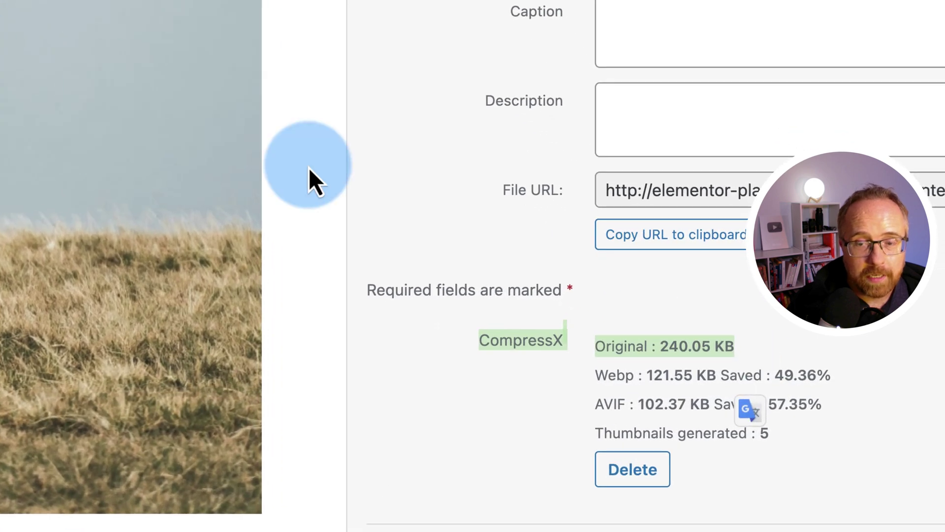
pyautogui.doubleClick(666, 346)
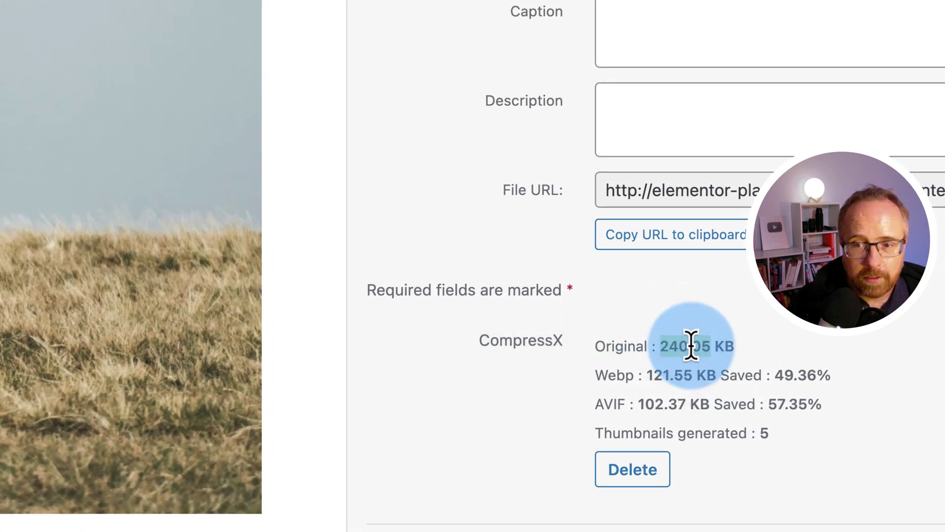
pyautogui.click(876, 36)
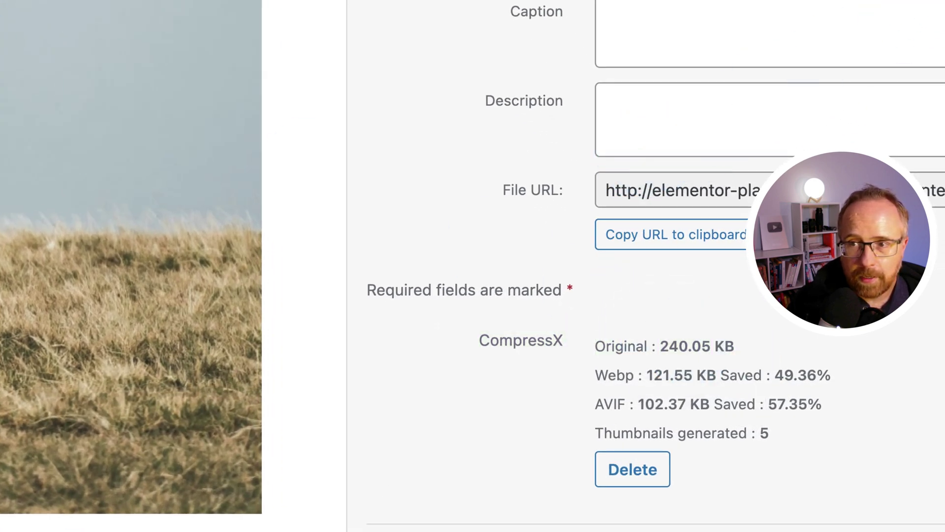
# Highlight the per-image conversion figures, including the 102.37 KB AVIF size
pyautogui.moveTo(711, 371); pyautogui.dragTo(634, 375)
pyautogui.click(647, 376)
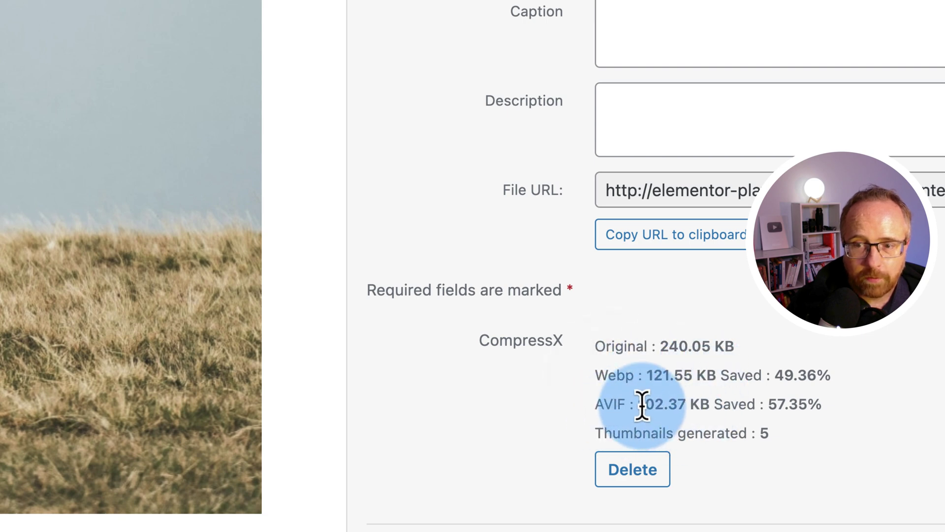
pyautogui.doubleClick(660, 403)
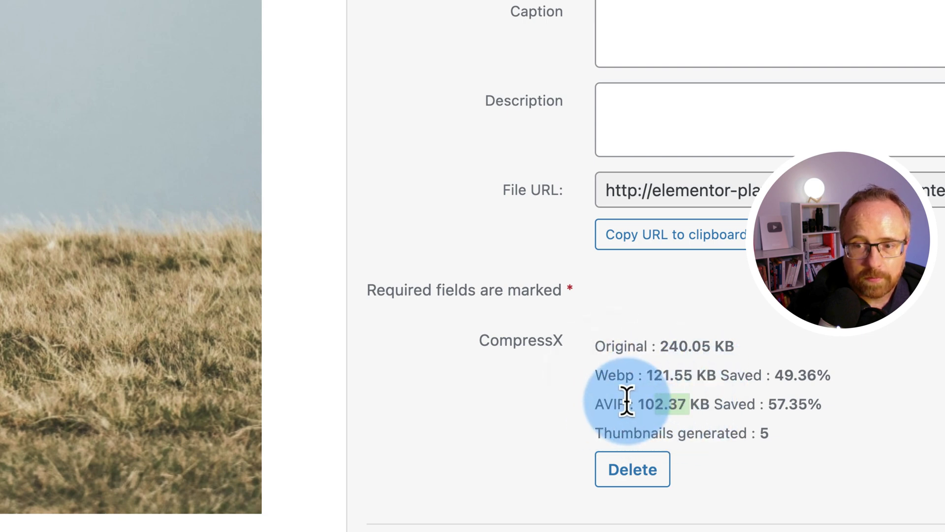
pyautogui.click(528, 413)
pyautogui.scroll(2, 528, 414)
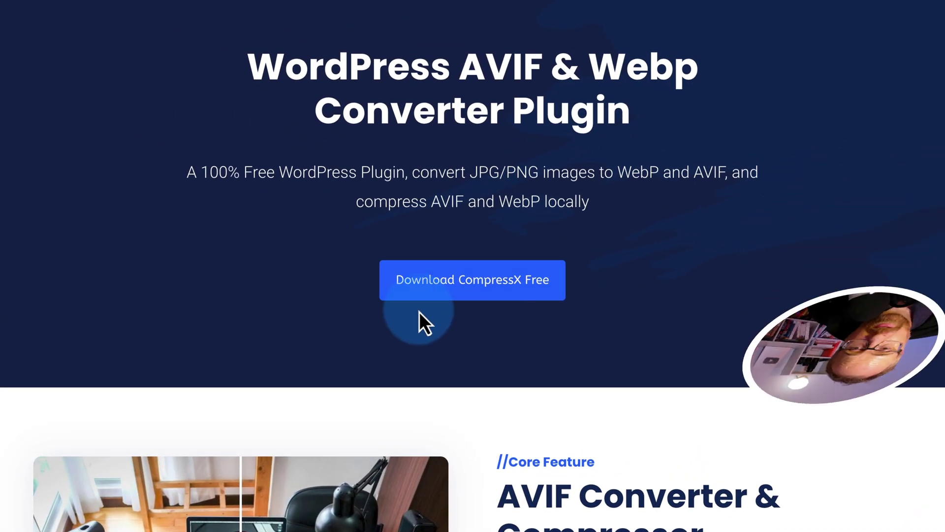
# Slide the before/after divider across the sample desk photo to compare the JPG and AVIF versions
pyautogui.scroll(-15, 246, 320)
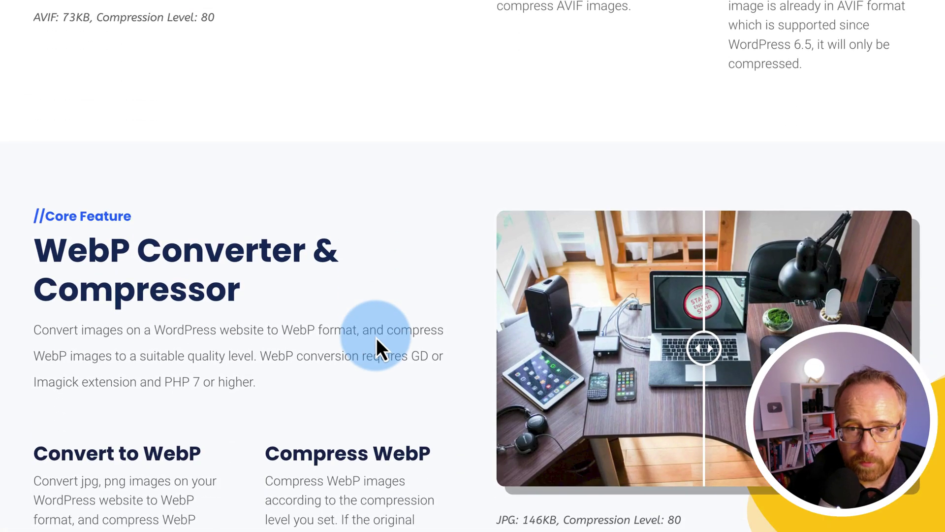
pyautogui.scroll(9, 375, 335)
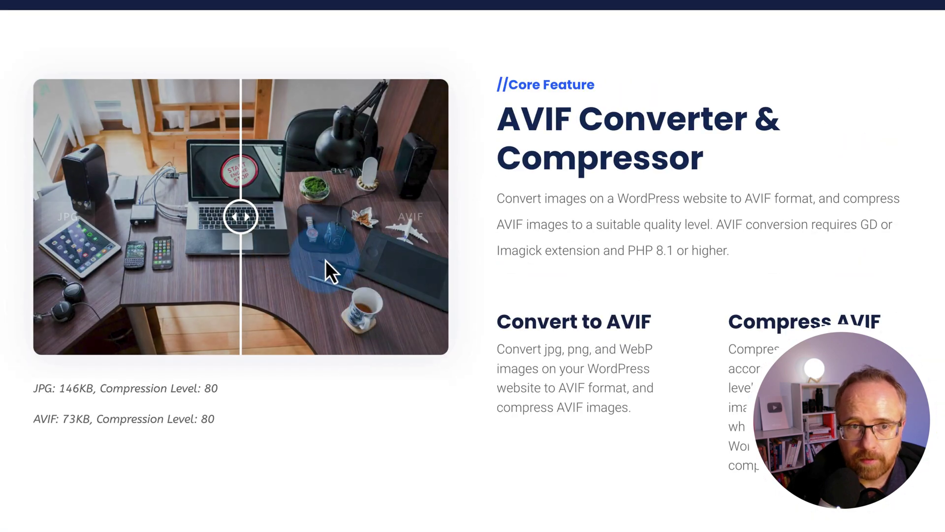
pyautogui.moveTo(253, 218); pyautogui.dragTo(180, 200)
pyautogui.scroll(4, 179, 200)
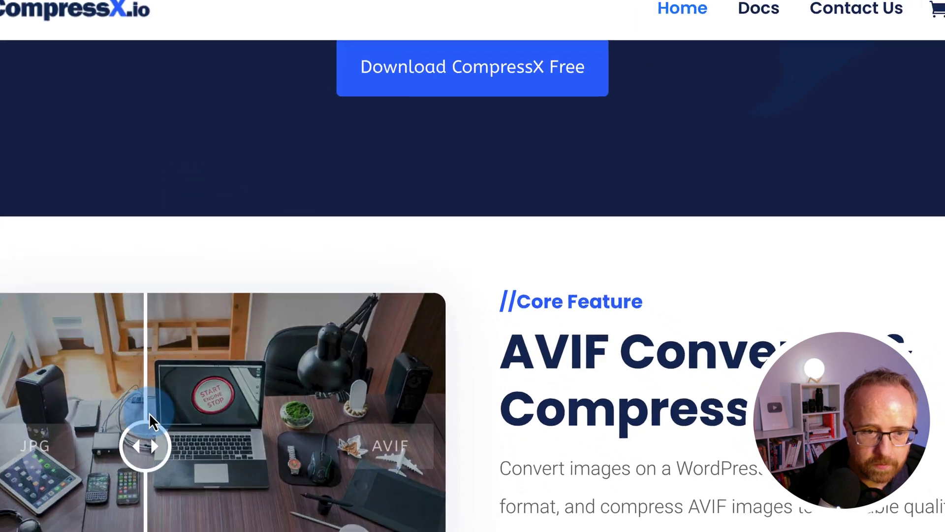
pyautogui.scroll(-3, 149, 412)
pyautogui.moveTo(156, 286); pyautogui.dragTo(177, 301)
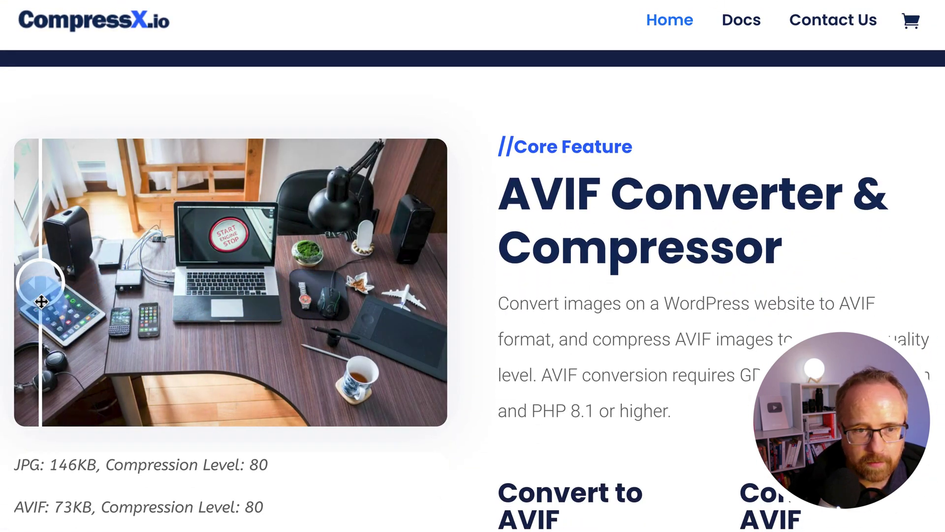
# Select the 146KB JPG size, then scroll down to the Other Features list
pyautogui.scroll(-1, 177, 302)
pyautogui.scroll(-2, 177, 301)
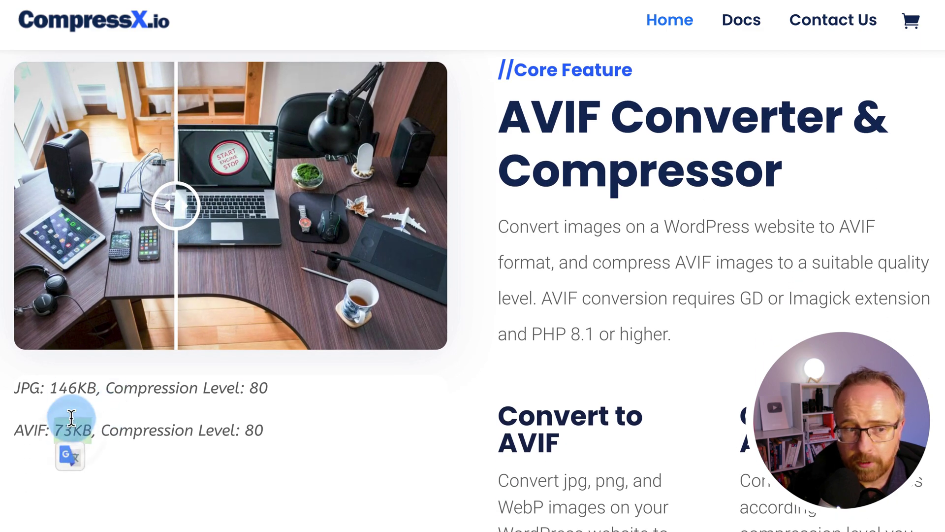
pyautogui.doubleClick(72, 389)
pyautogui.scroll(-4, 196, 401)
pyautogui.scroll(-4, 315, 397)
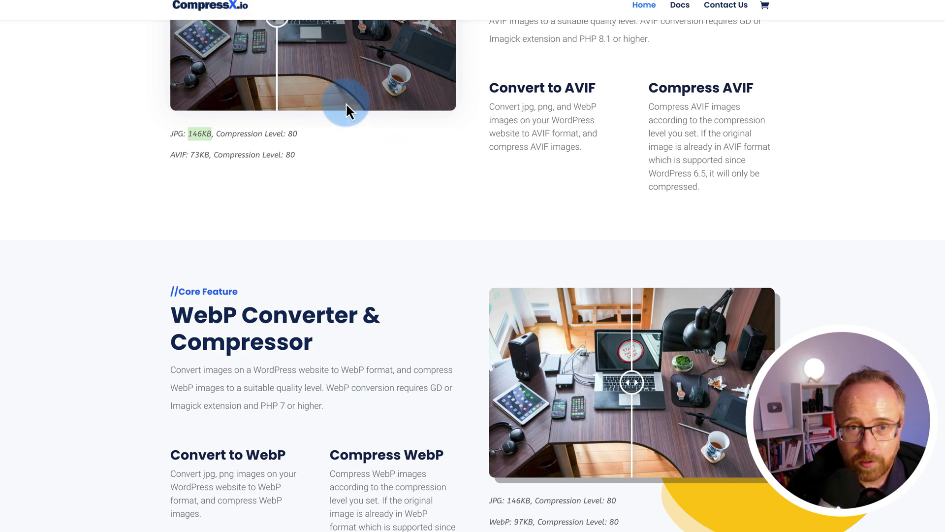
pyautogui.scroll(-10, 403, 342)
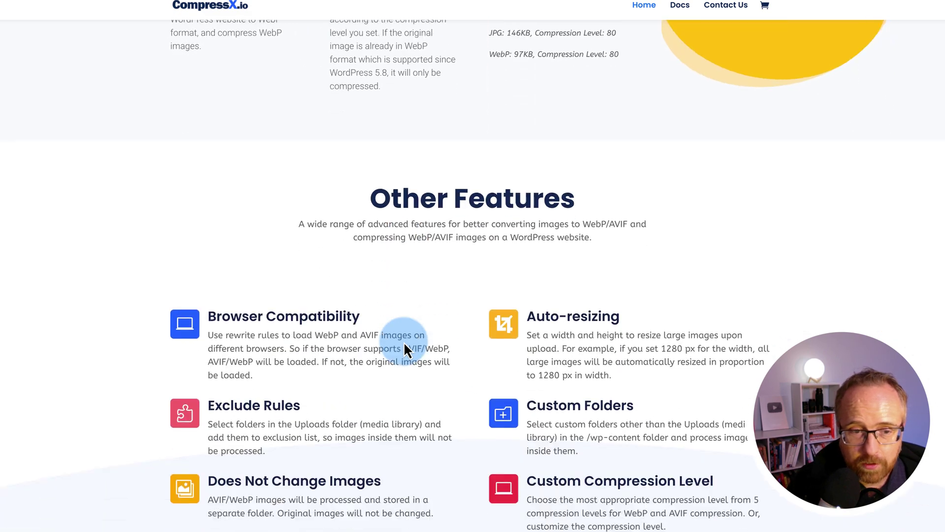
pyautogui.scroll(-3, 336, 324)
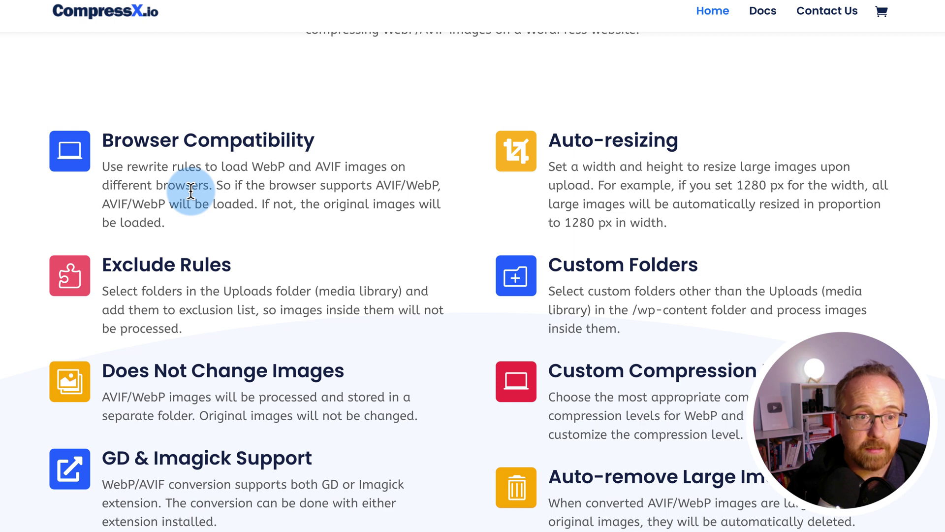
pyautogui.moveTo(79, 158); pyautogui.dragTo(317, 186)
pyautogui.click(249, 112)
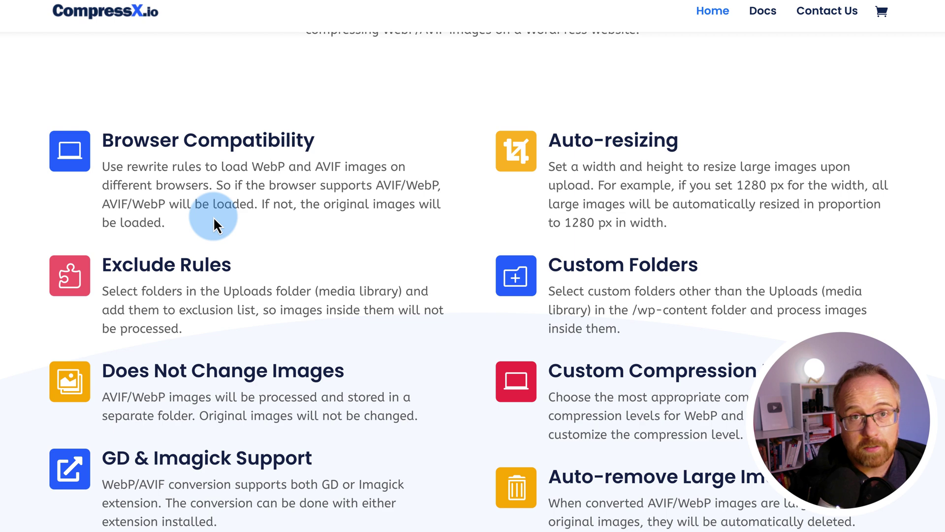
pyautogui.scroll(-2, 214, 216)
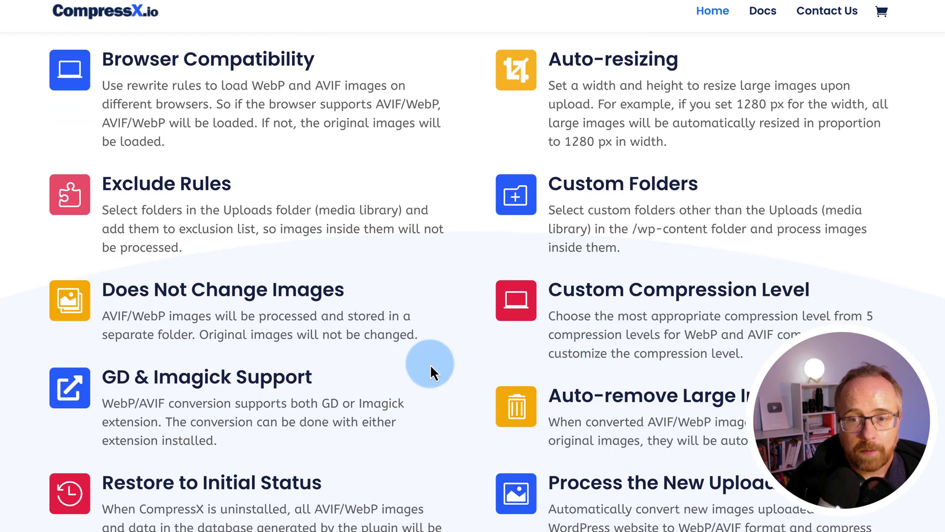
pyautogui.scroll(-1, 427, 359)
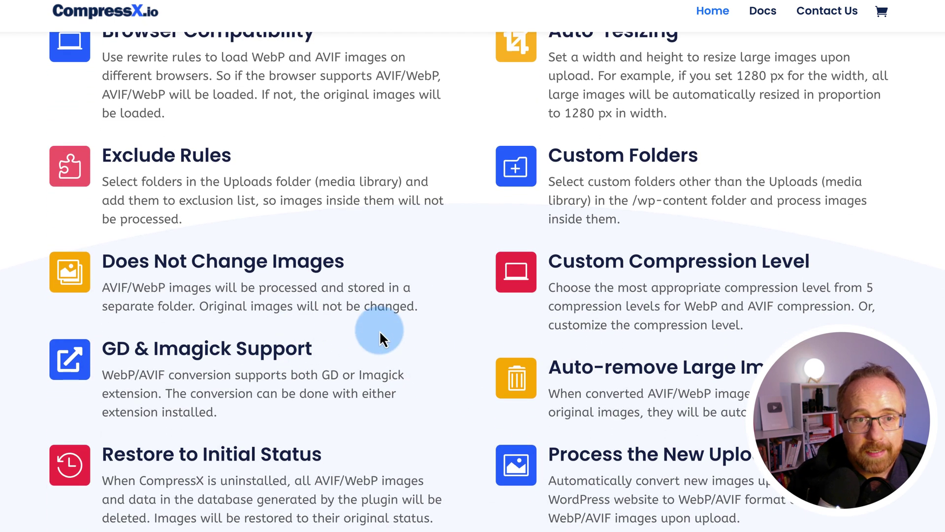
pyautogui.scroll(1, 379, 330)
pyautogui.scroll(1, 380, 335)
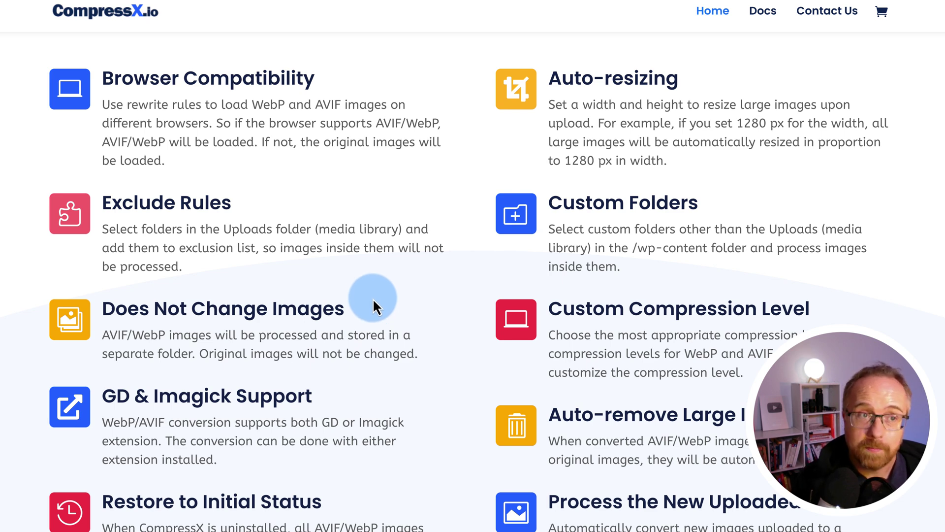
# Scroll back to the CompressX.io hero banner introducing the free WebP and AVIF converter plugin
pyautogui.scroll(20, 212, 116)
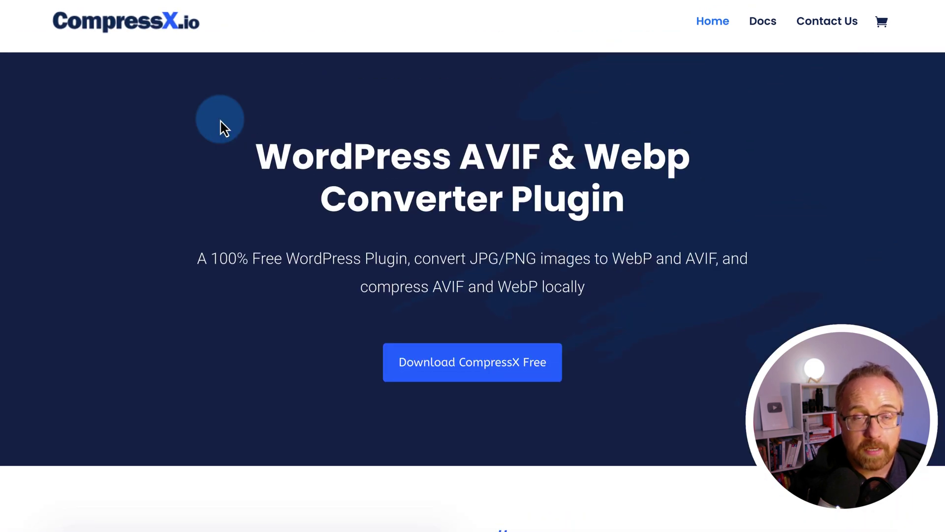